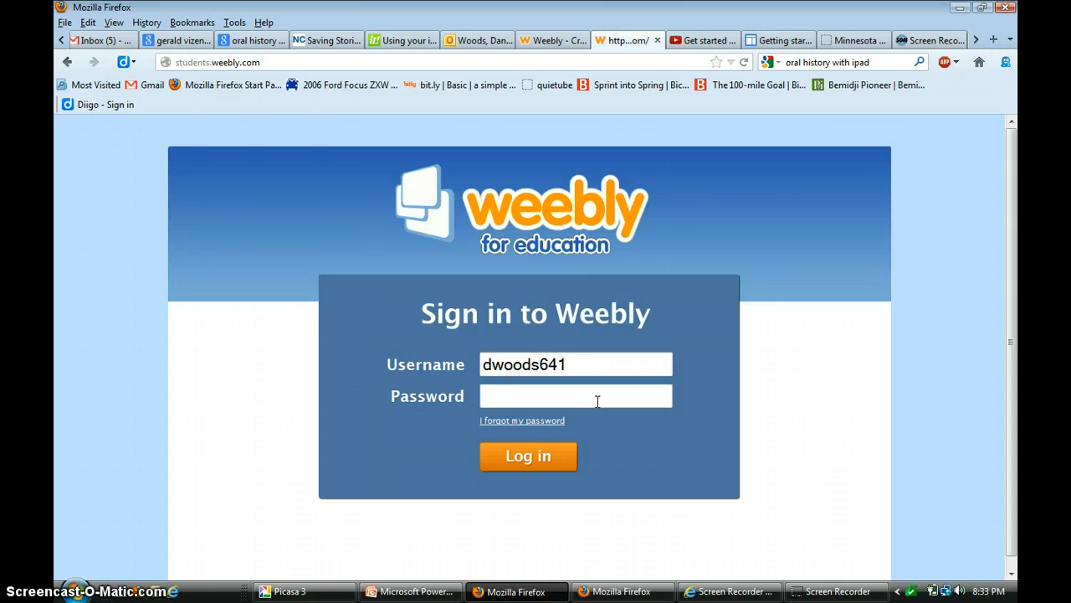
Step: Sign in to Weebly for Education by entering the account password, and dismiss the browser's offer to remember it
left_click(597, 401)
type("••••••••••••")
left_click(538, 453)
left_click(540, 456)
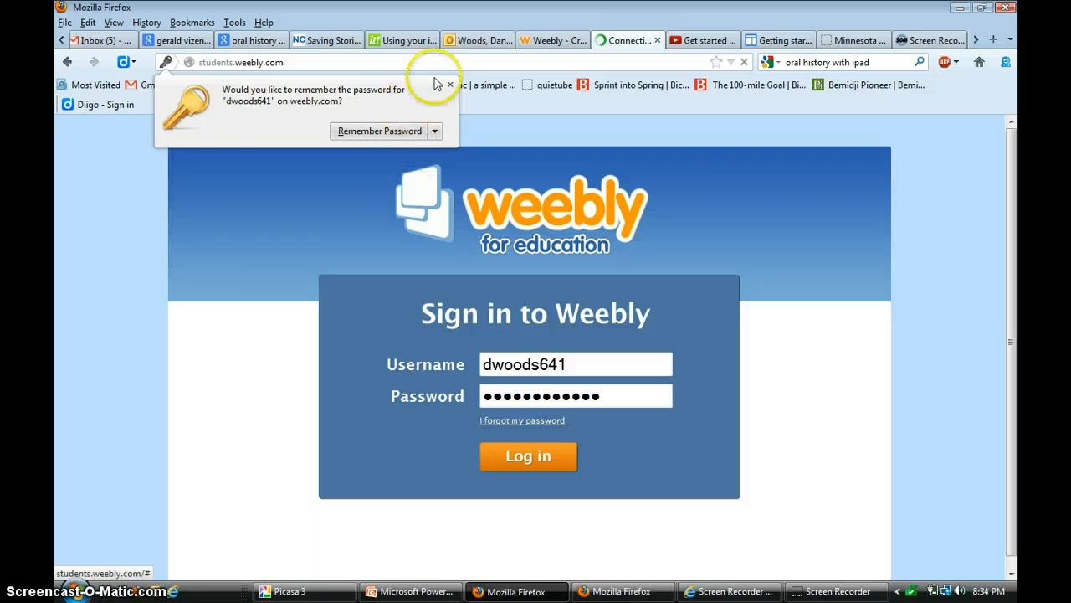
left_click(450, 87)
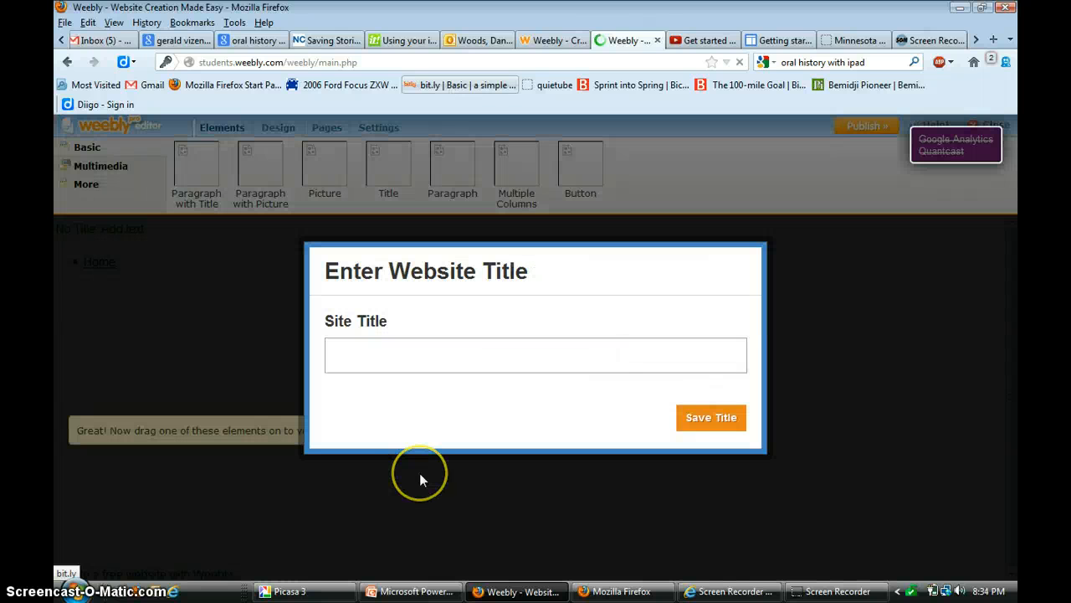
Step: Set the website title to "My Super Cat" and save it
left_click(428, 358)
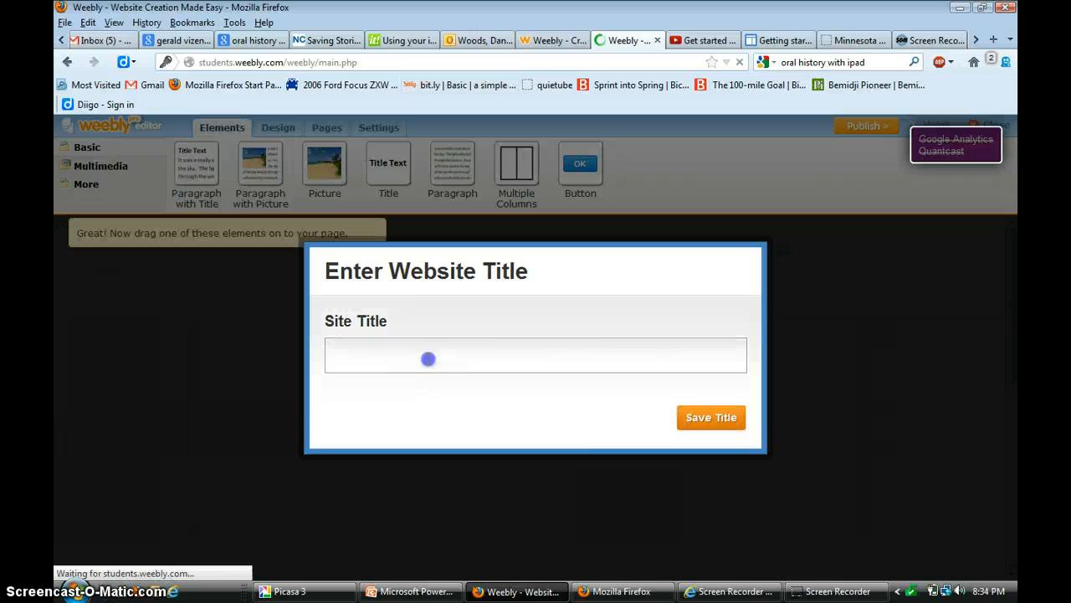
left_click(428, 358)
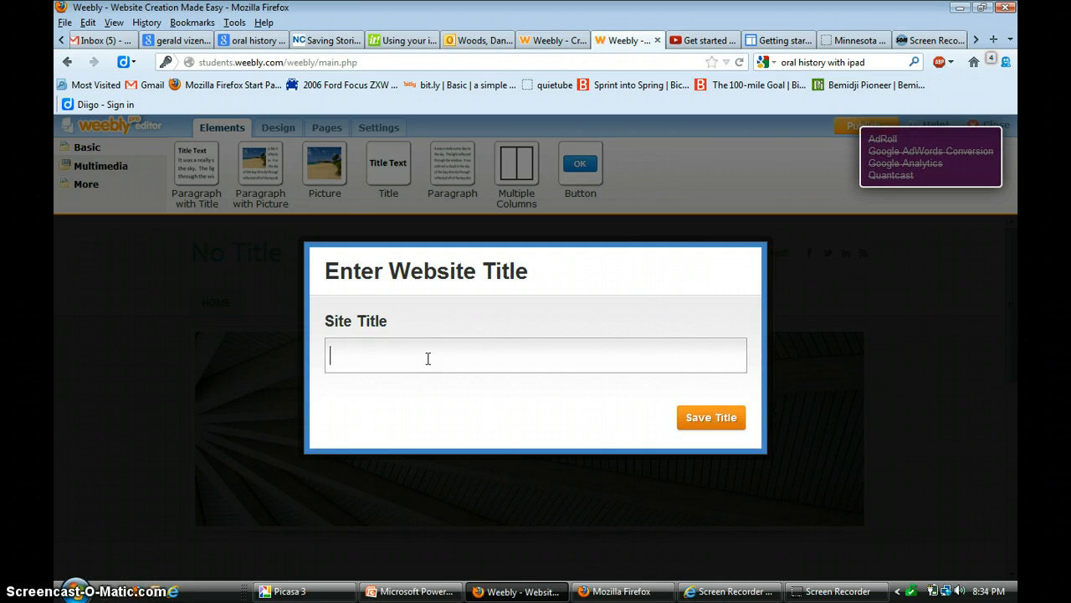
type("My")
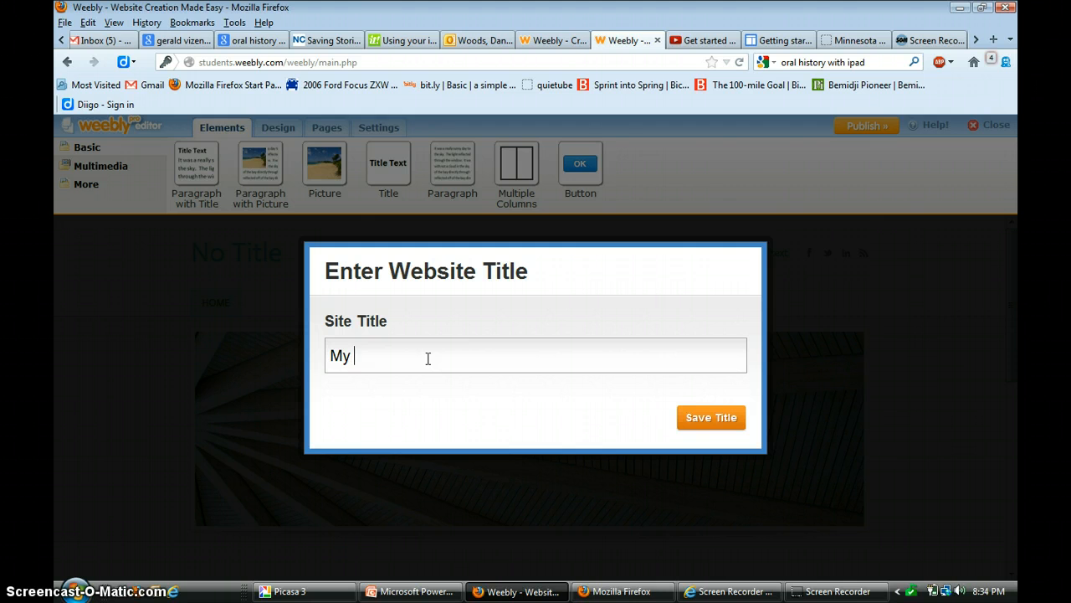
type(" Super Cat")
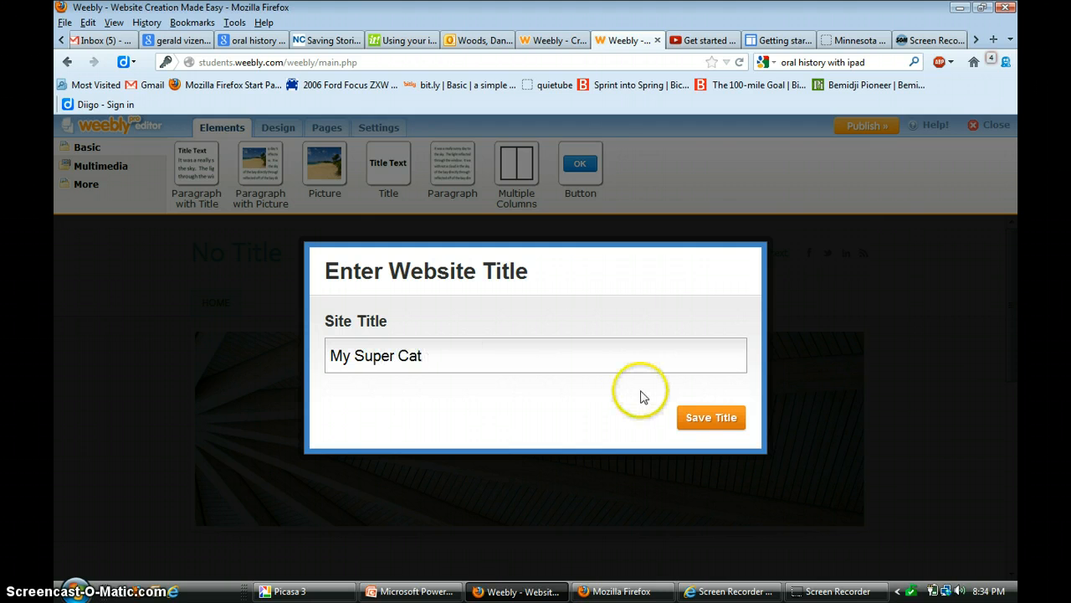
left_click(697, 427)
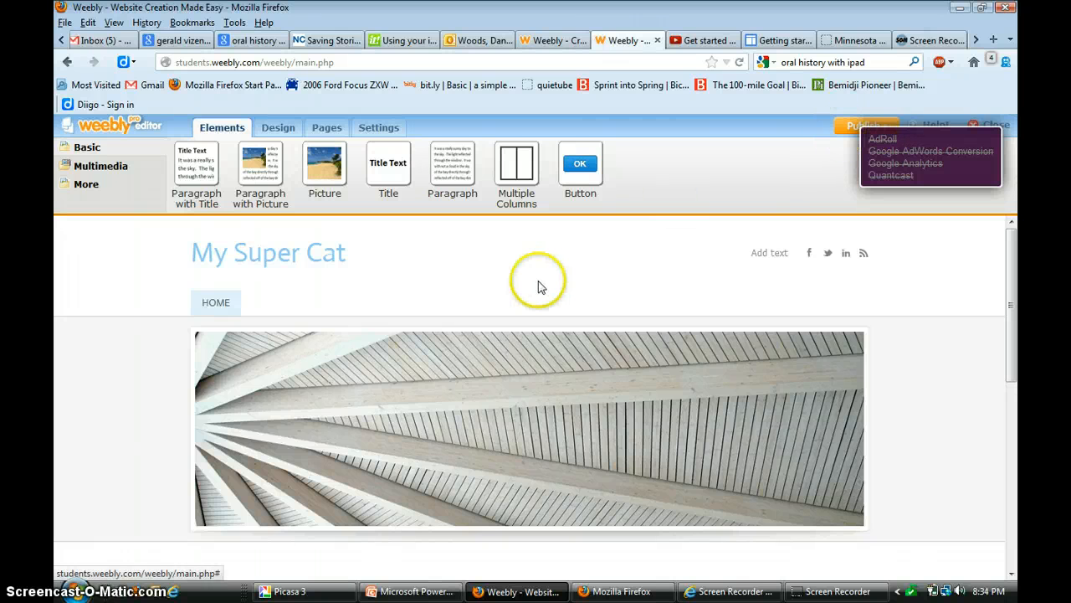
Step: Browse the favorite design themes and apply the dark green one with the hikers header photo to the site
mouse_move(427, 425)
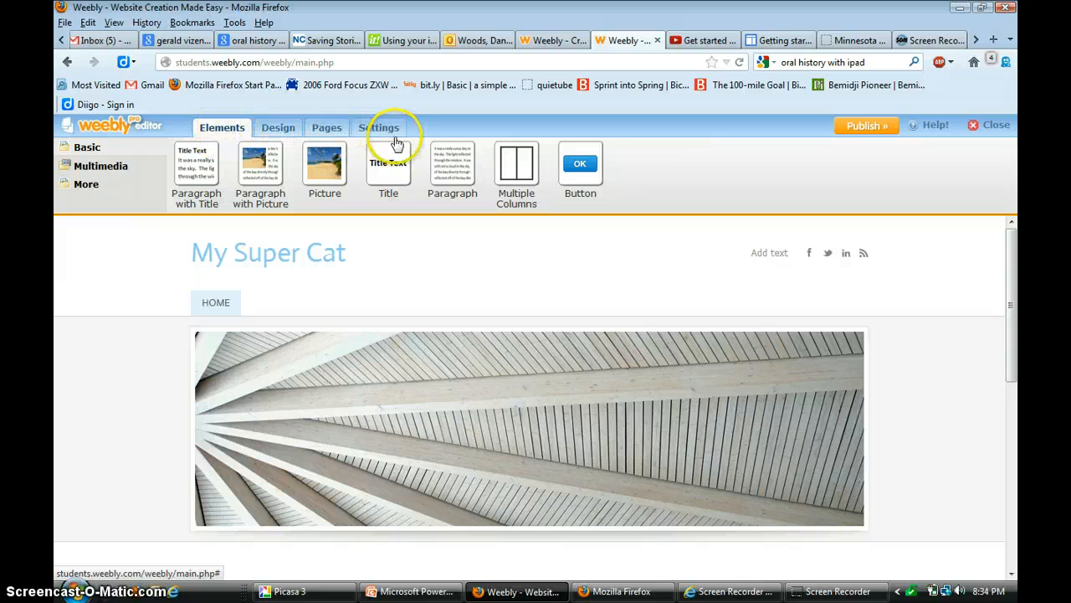
left_click(277, 128)
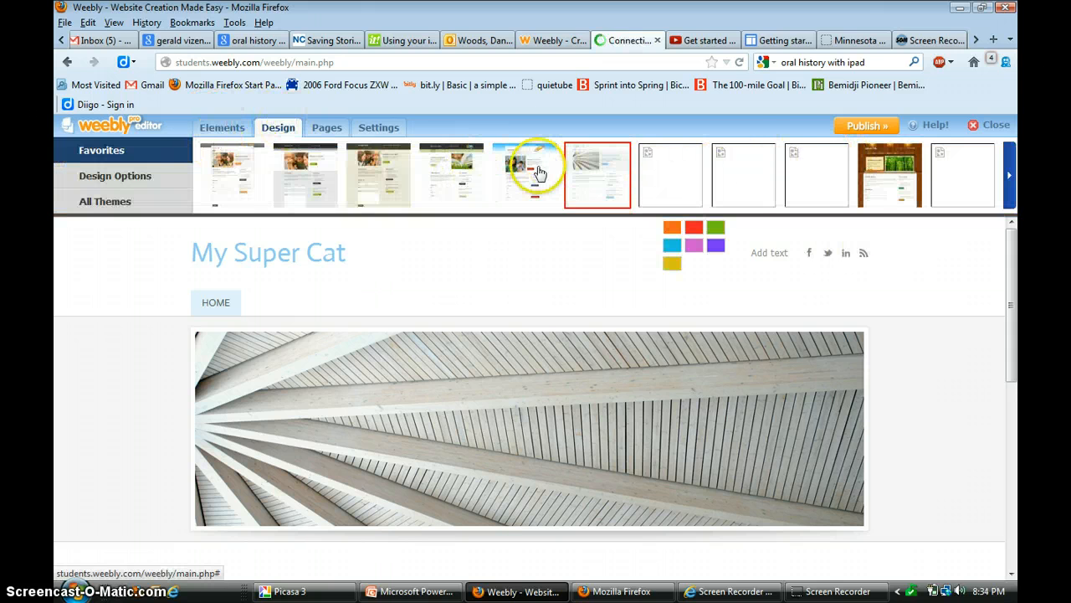
left_click(1007, 178)
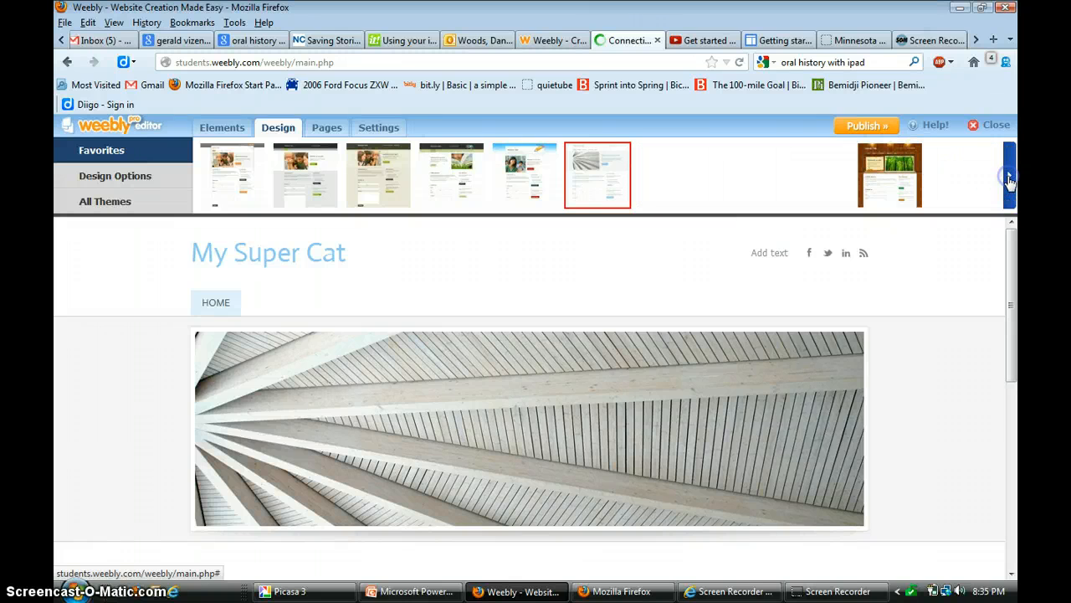
left_click(1009, 180)
left_click(1009, 181)
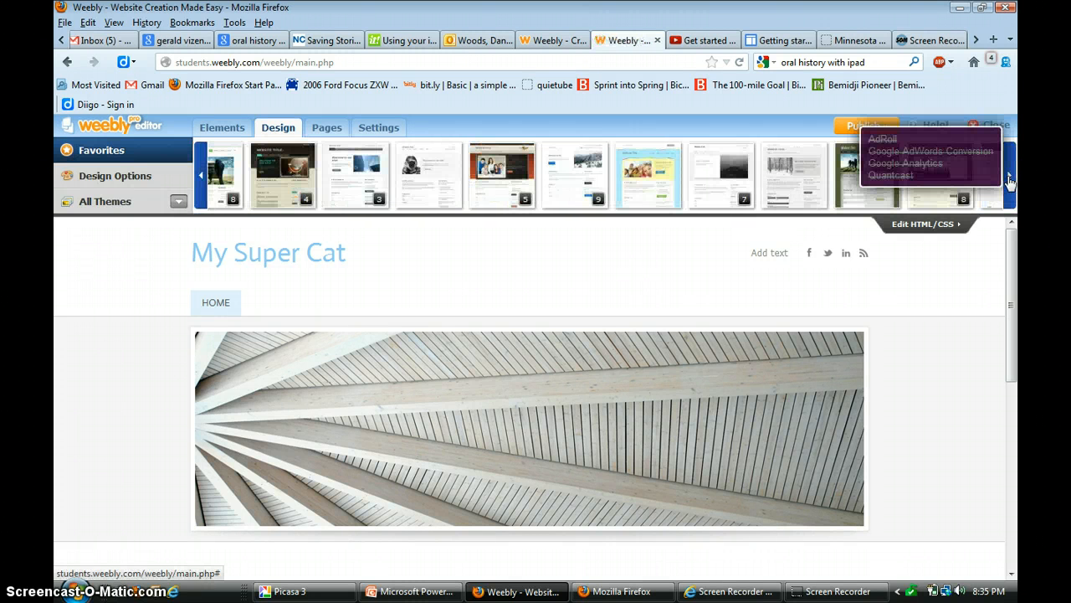
left_click(861, 181)
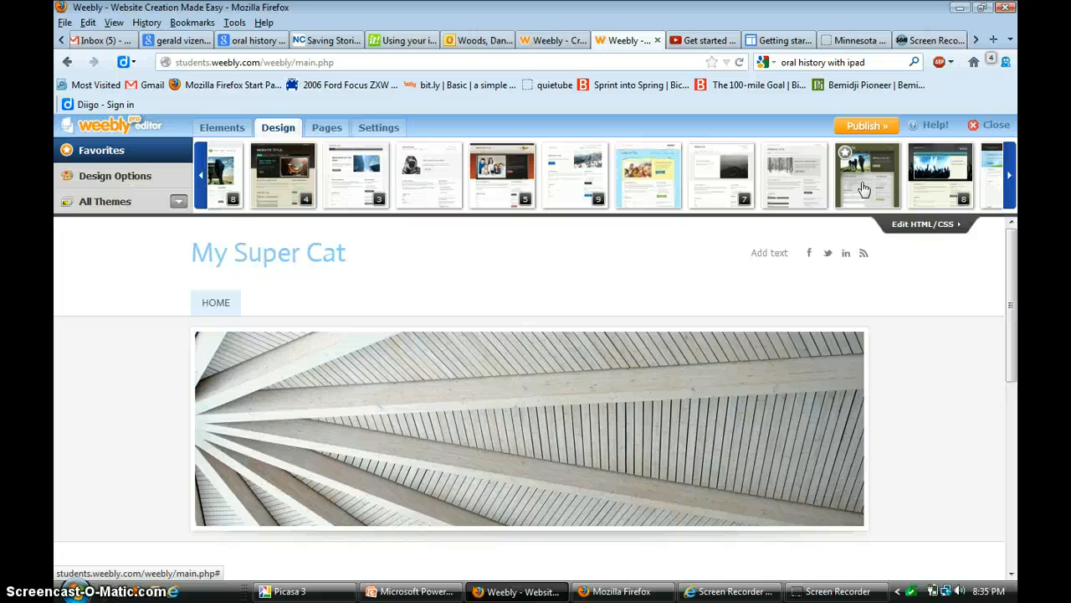
mouse_move(963, 199)
left_click(964, 229)
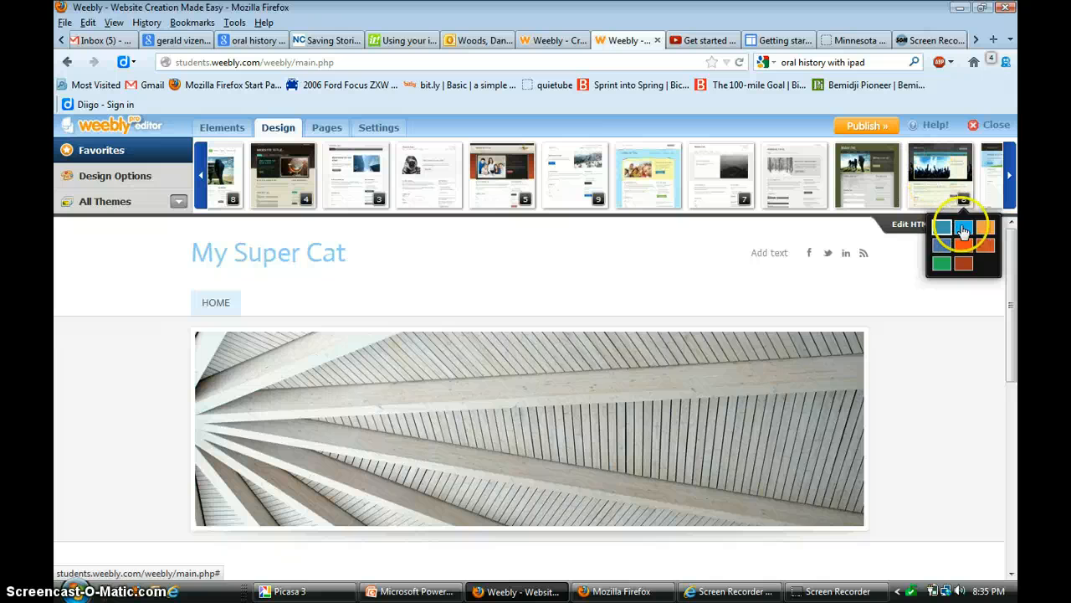
left_click(884, 181)
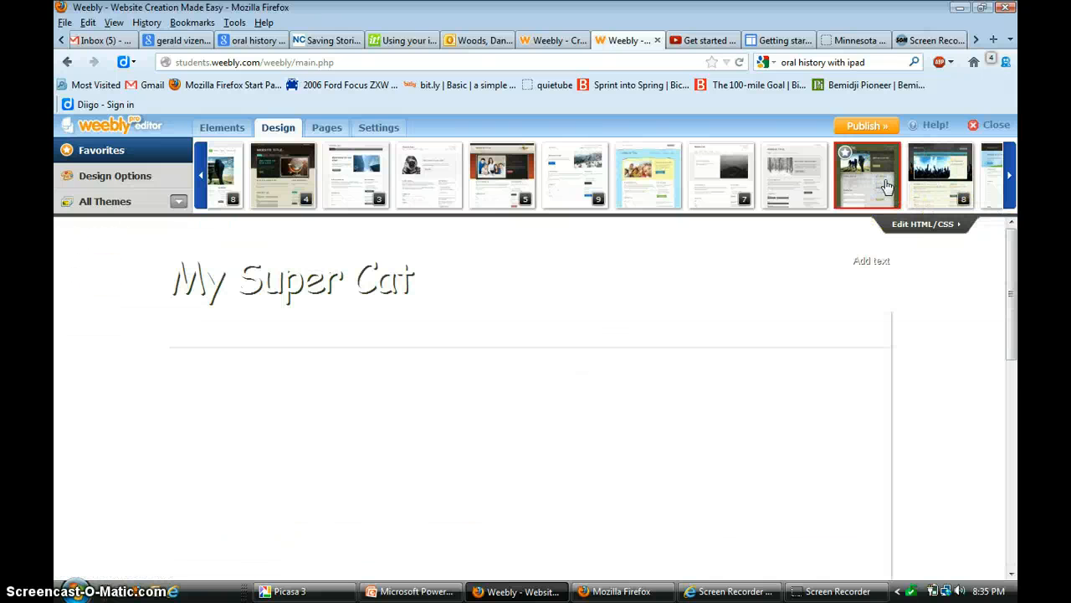
left_click(883, 188)
left_click(1015, 249)
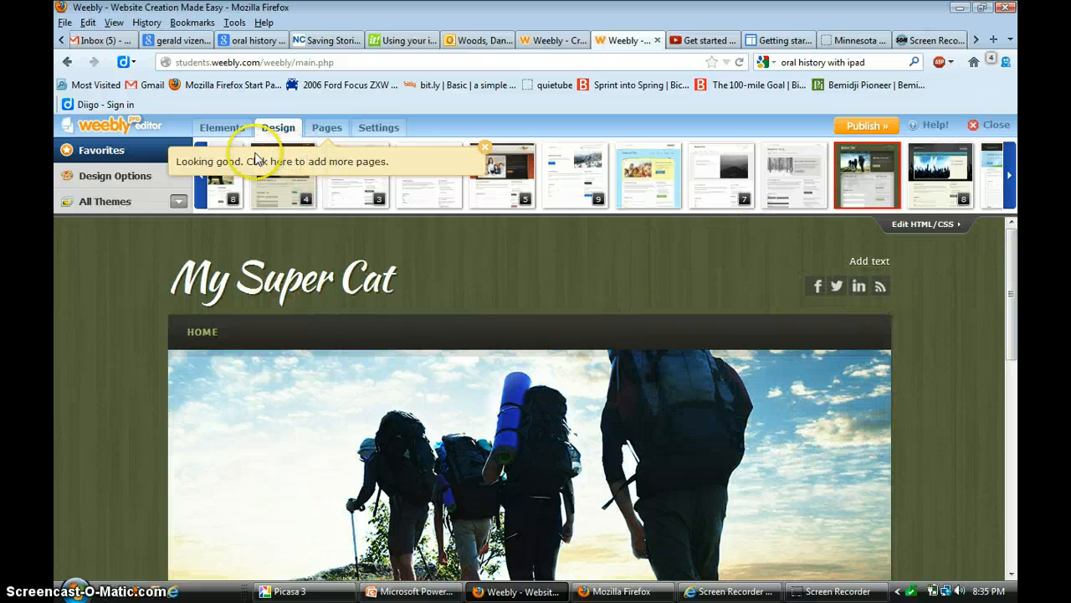
Step: Add a Paragraph with Title element to the empty content area below the Home page's header image
left_click(222, 130)
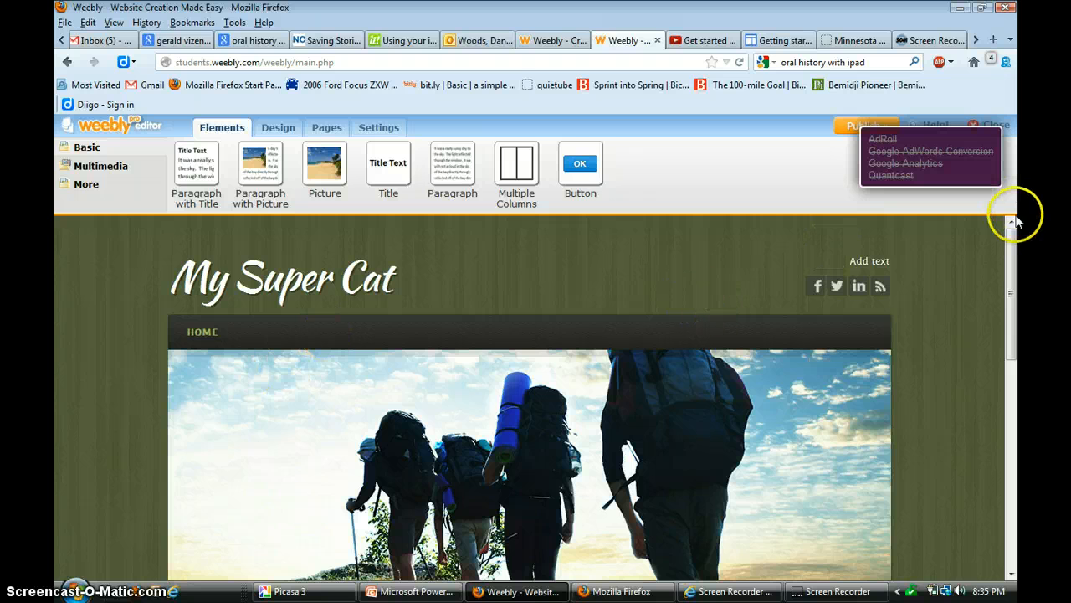
left_click_drag(1010, 261, 1018, 397)
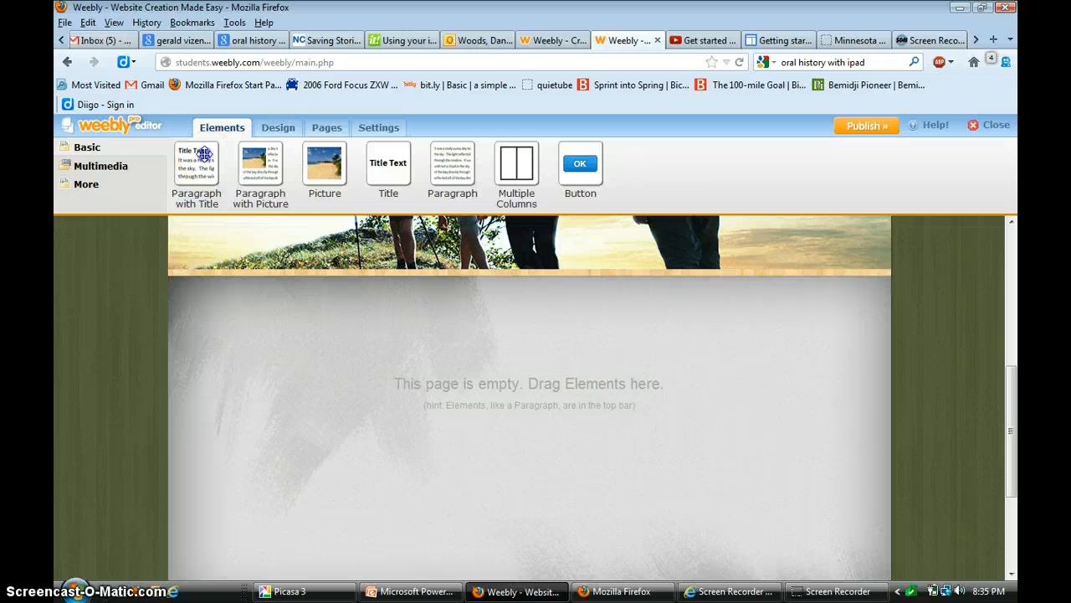
left_click_drag(205, 155, 382, 390)
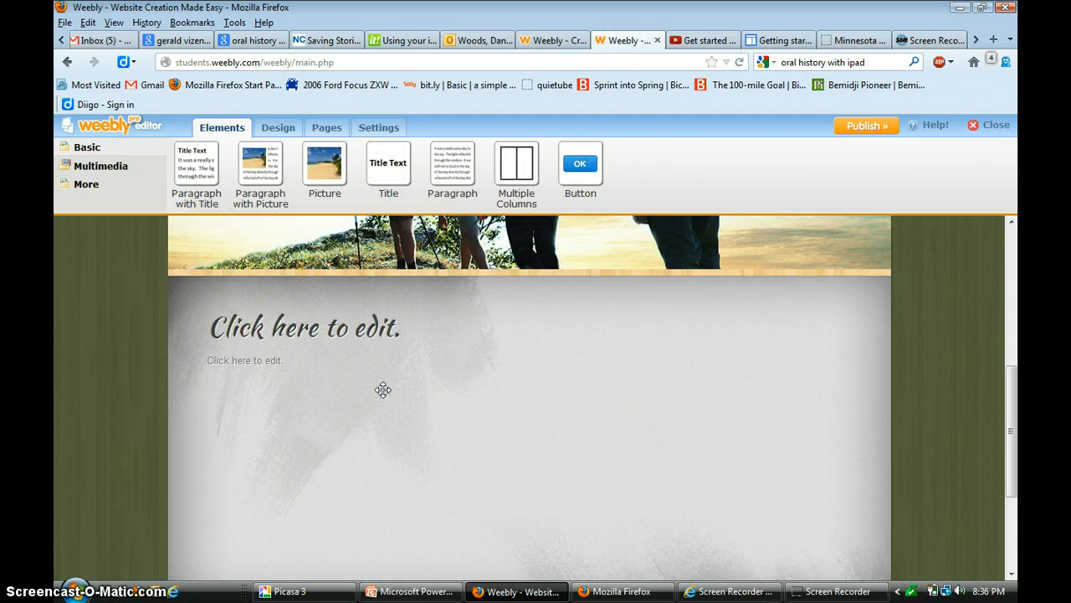
Step: Fill the new element with the title "My Awesome Super Cat Saves the World" and the paragraph "This awesome super cat will save the world."
left_click(316, 330)
left_click(383, 322)
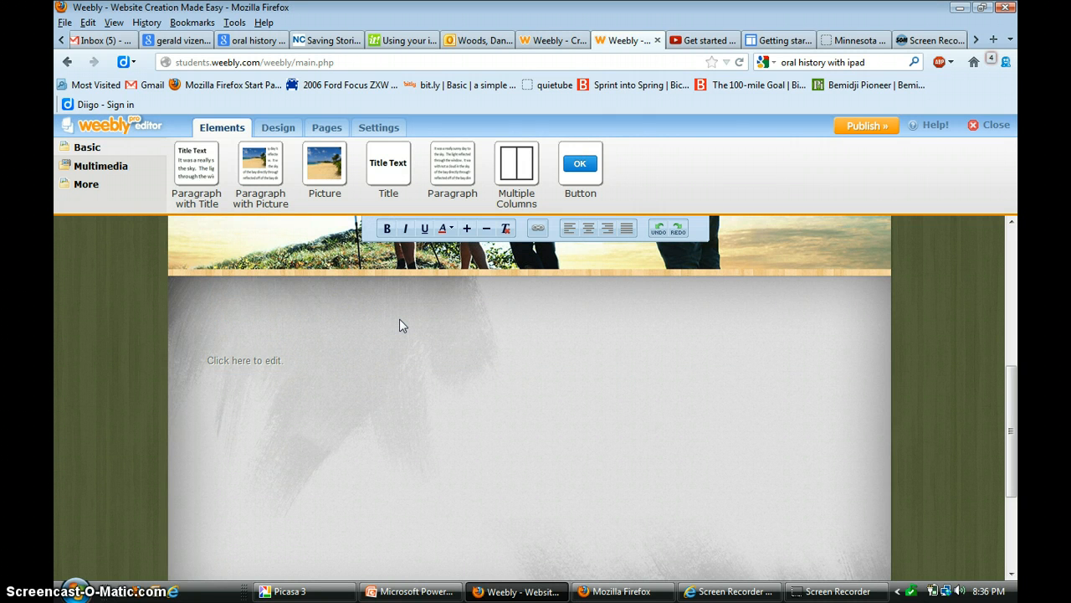
type("My ")
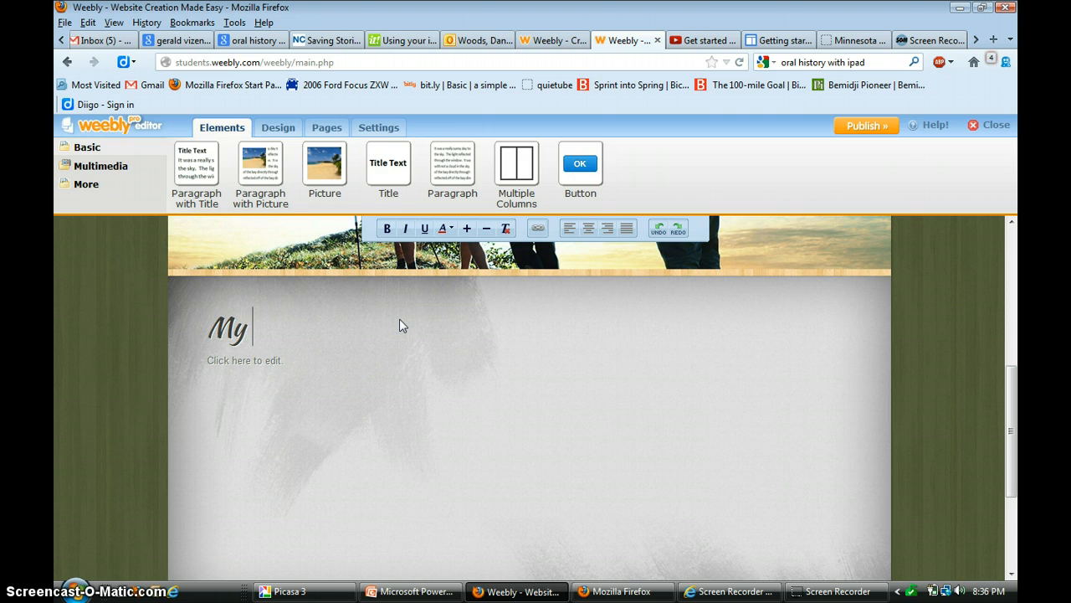
type("Awe")
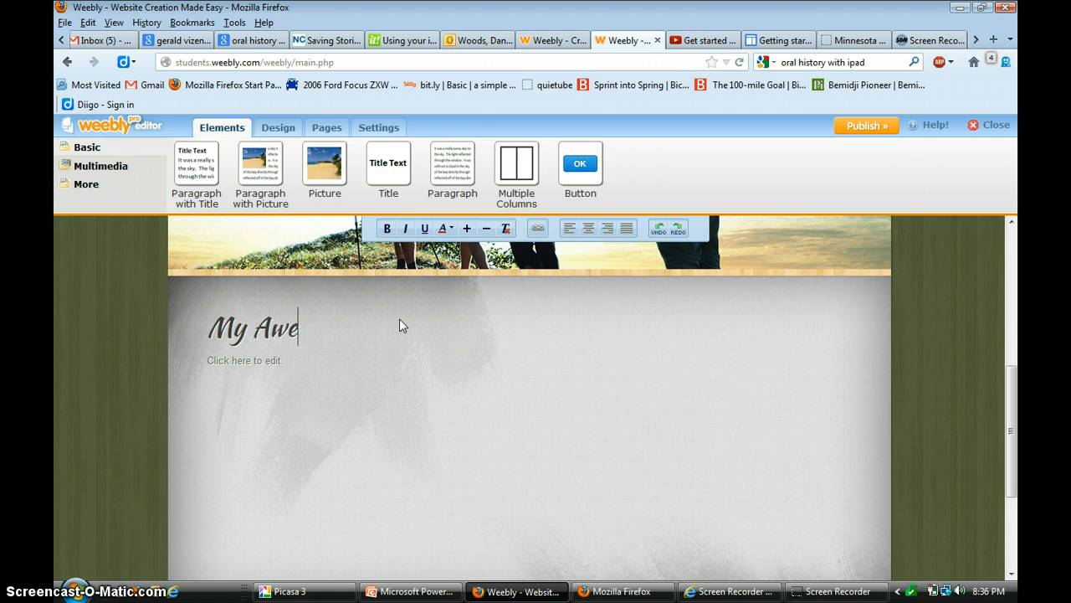
type("some Su")
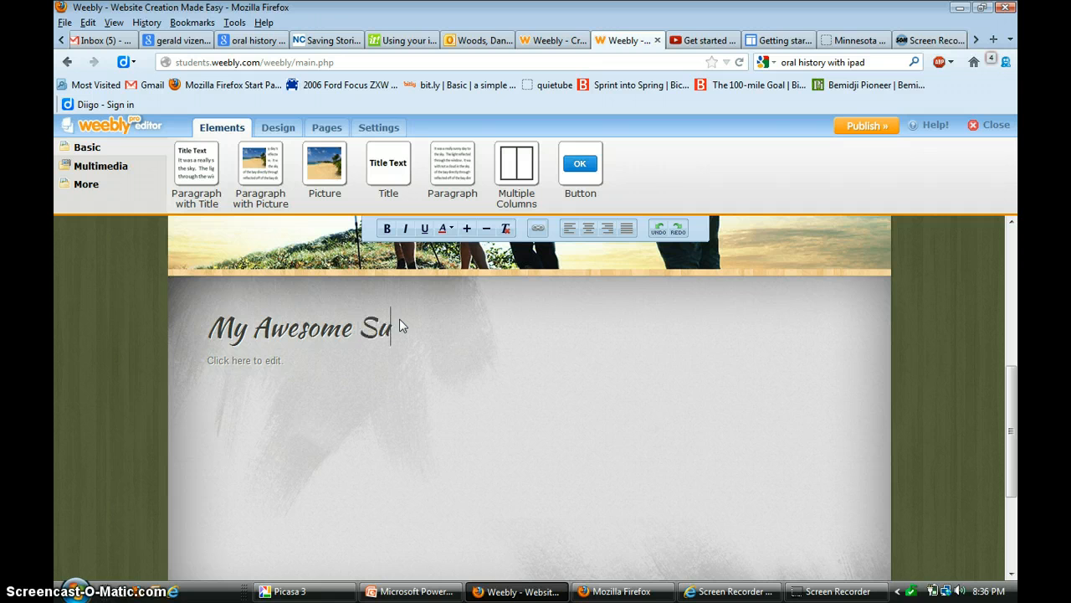
type("per Cat Saves ")
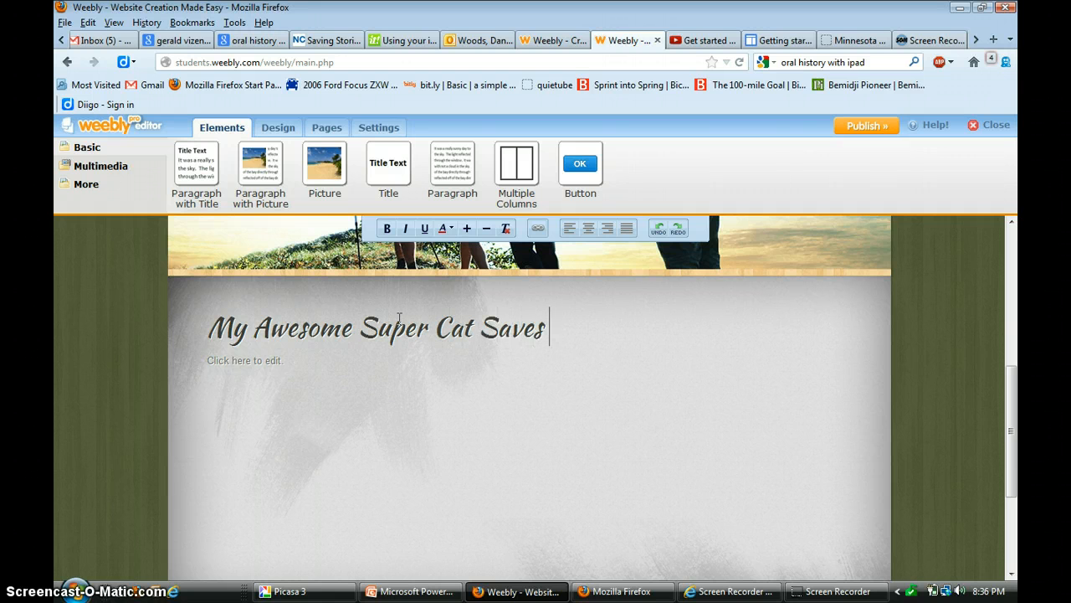
type("the World")
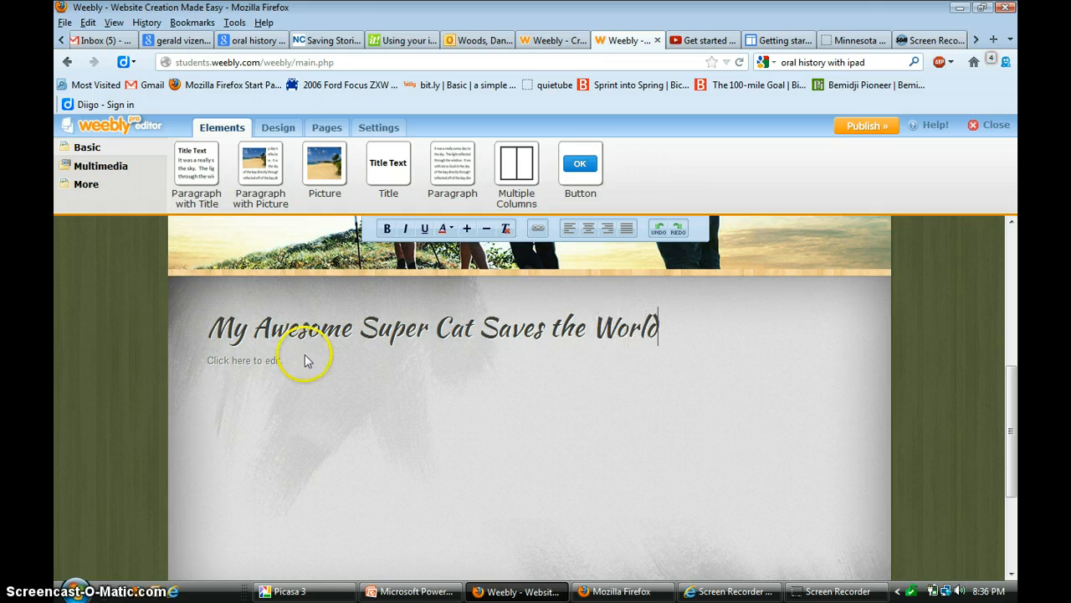
left_click(231, 360)
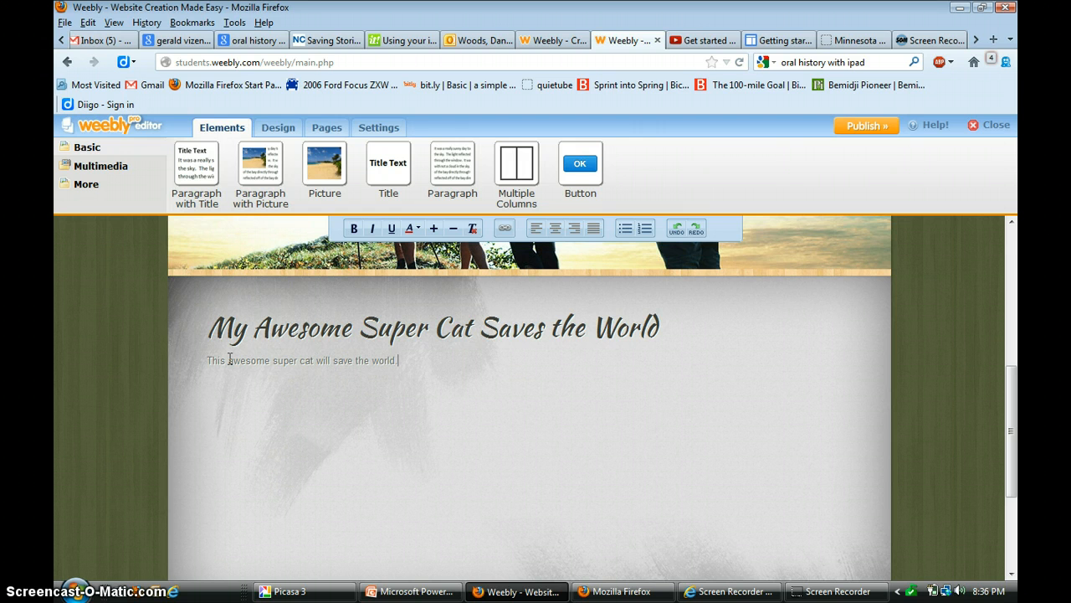
left_click(411, 495)
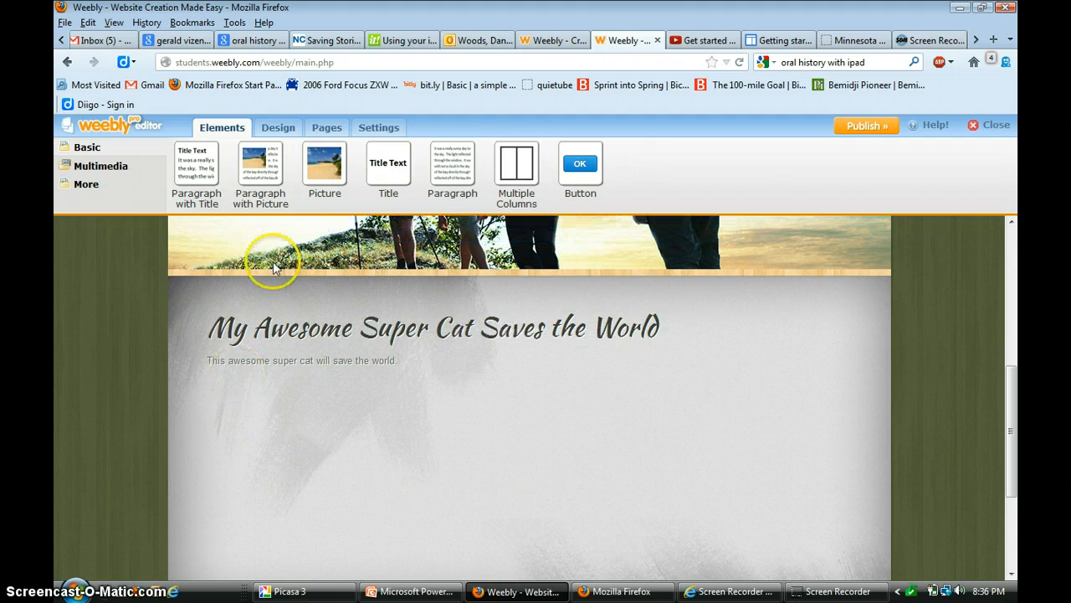
Step: Add a new page to the site and name it "About the Super Cat"
left_click(320, 130)
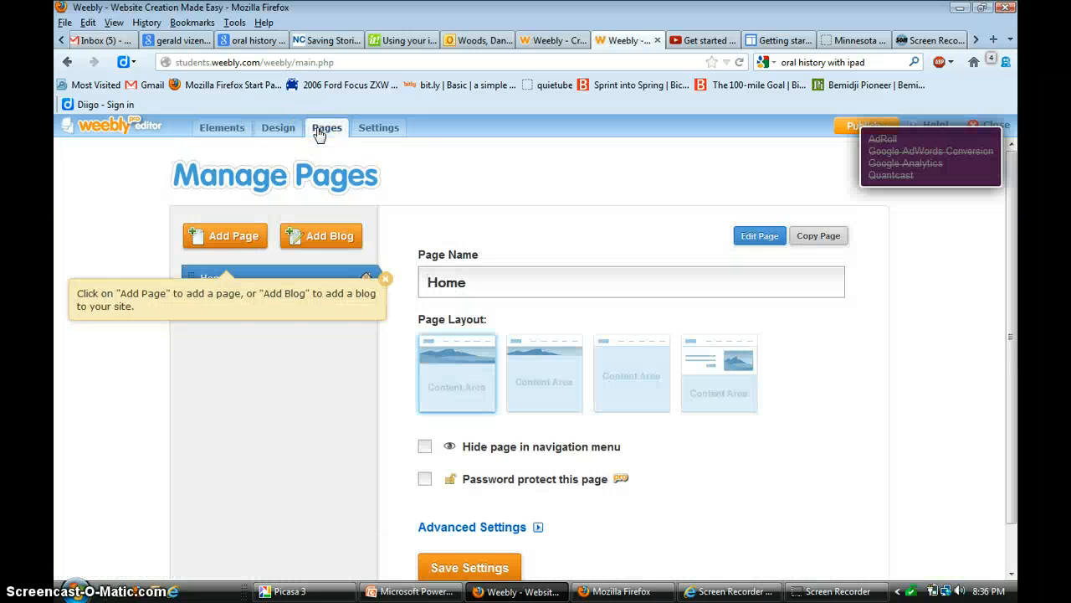
left_click(234, 236)
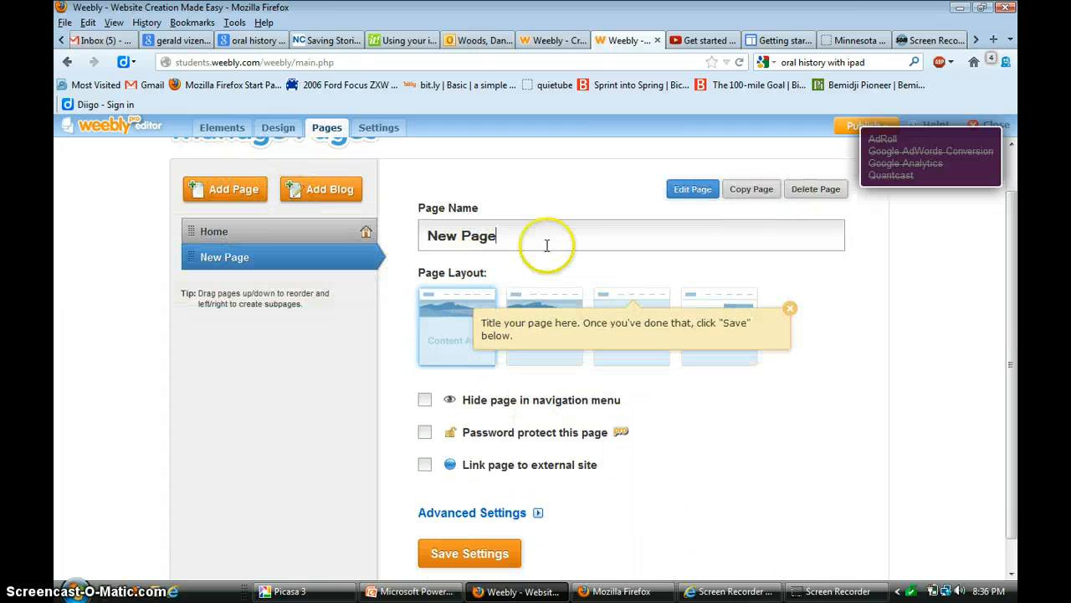
left_click_drag(519, 238, 279, 242)
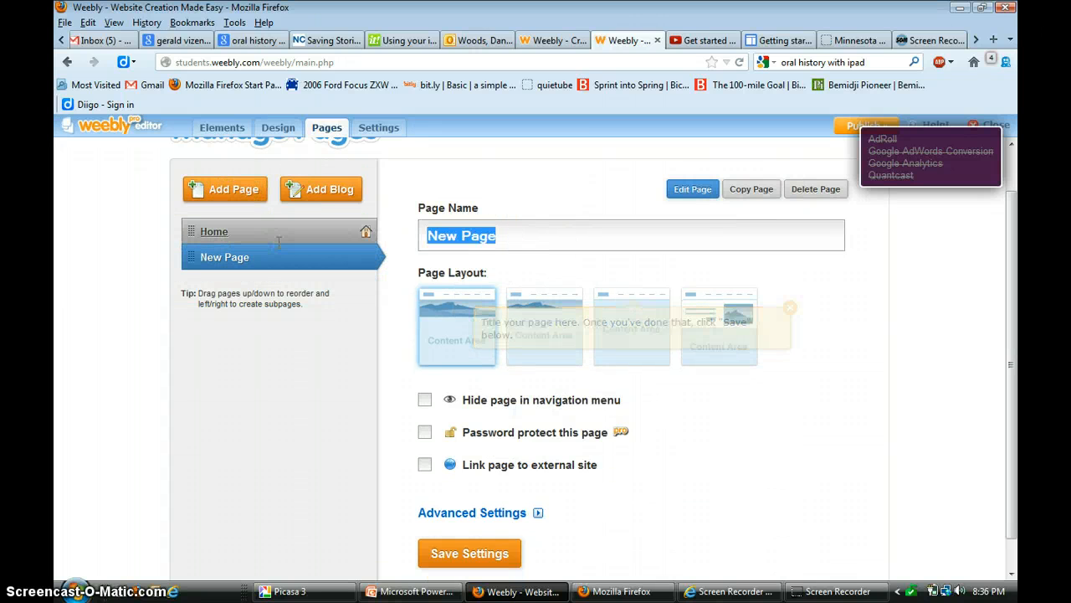
type("About the Super")
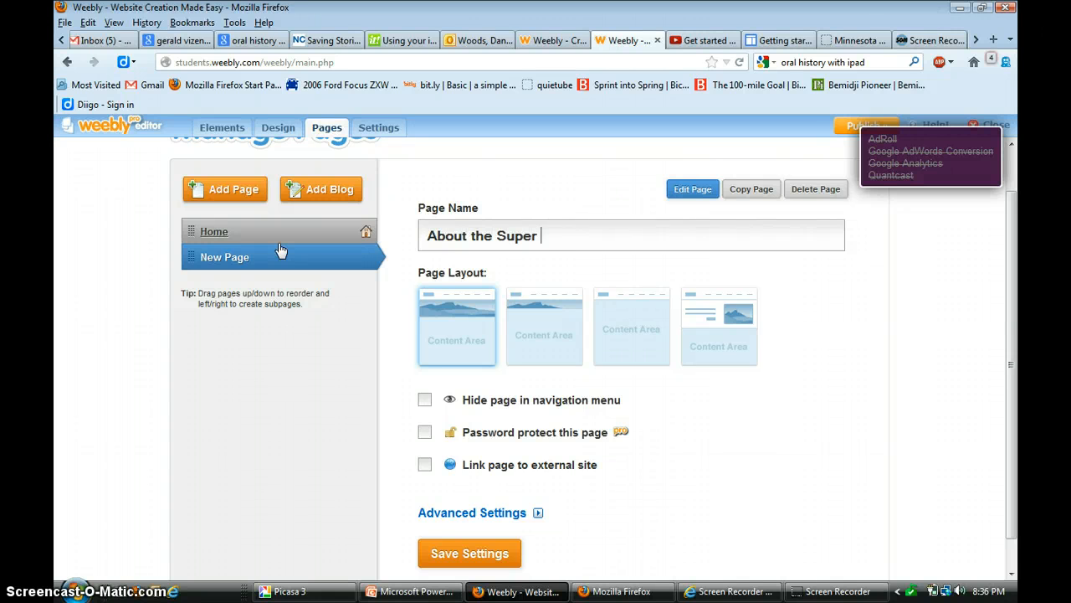
type(" Cat")
Step: Add another page named "Contact the Supercat" and return to editing the page elements
left_click(244, 198)
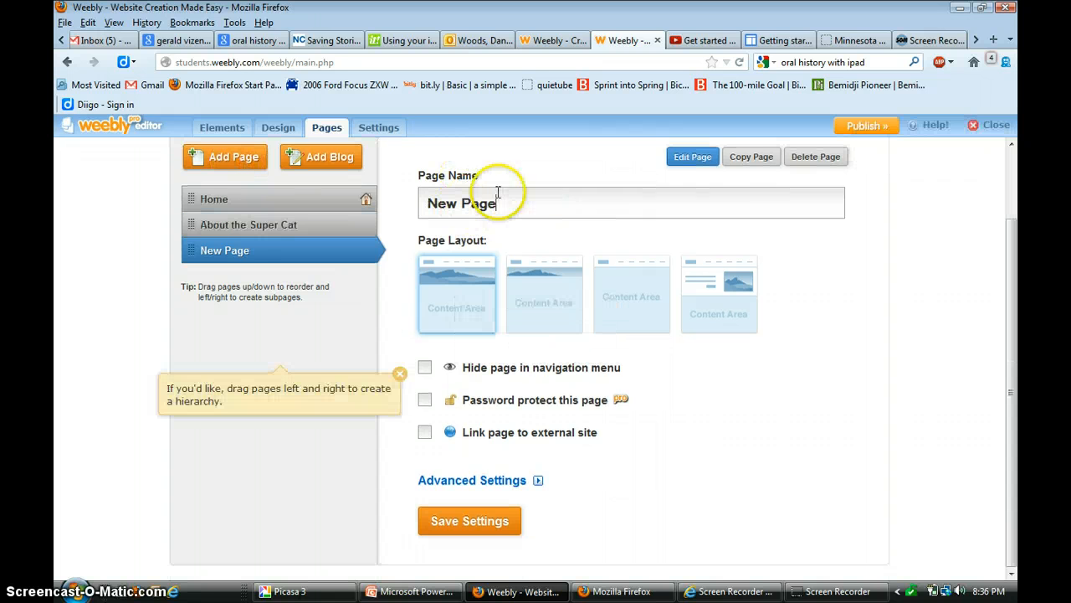
left_click(511, 198)
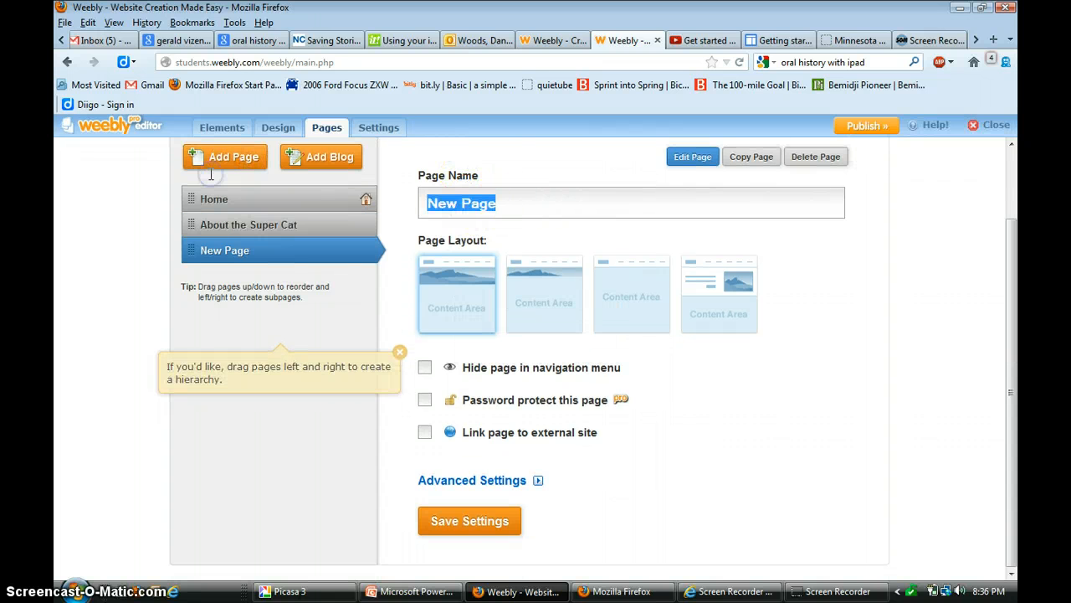
type("Conta")
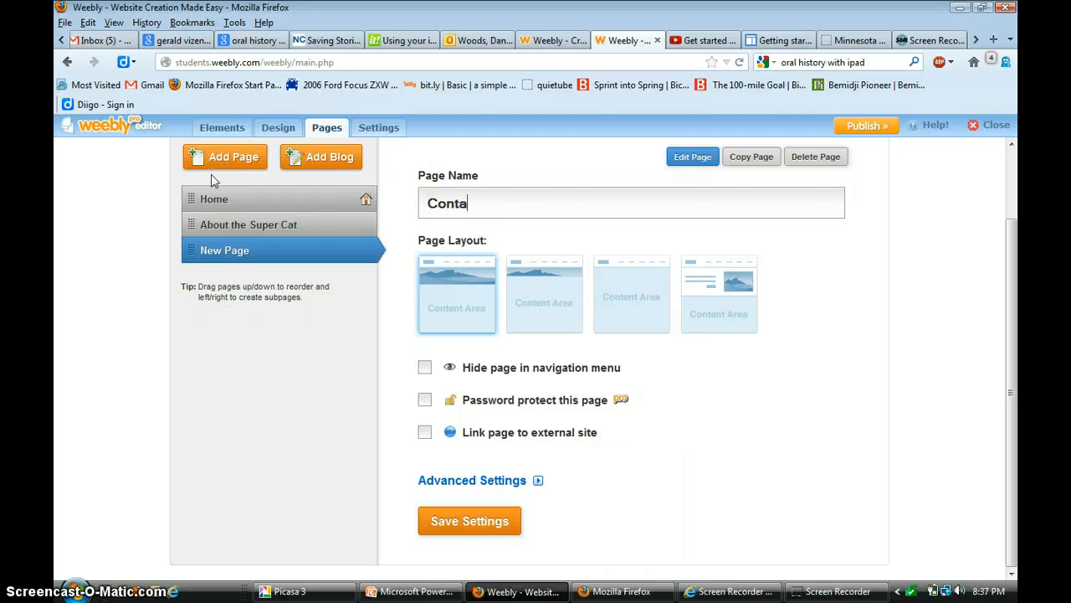
type("ct the Supercat")
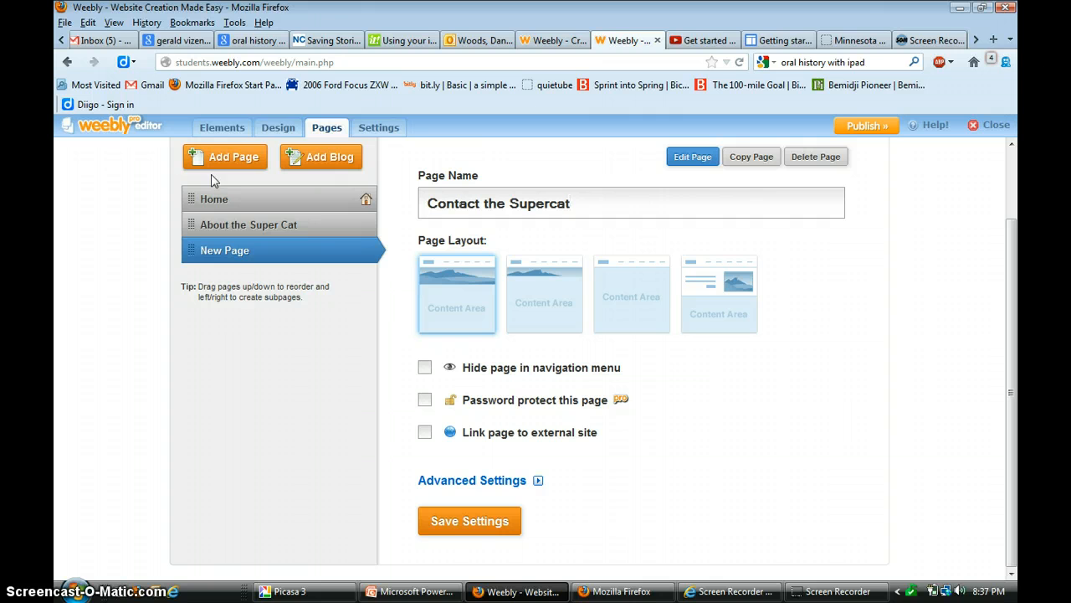
left_click(220, 132)
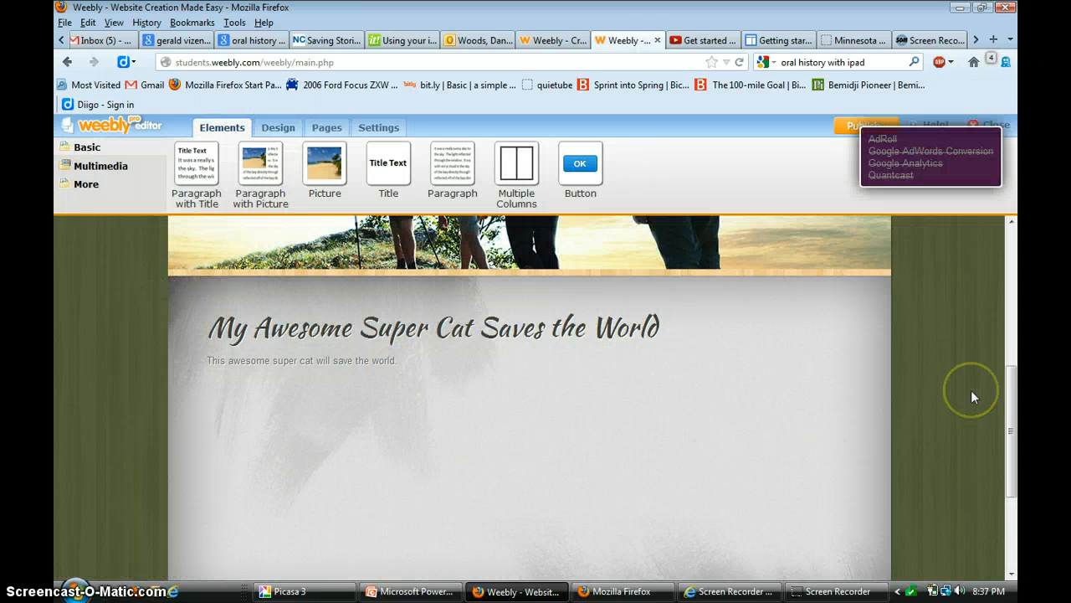
Step: Open the "About the Super Cat" page from the site's navigation bar
scroll(971, 390, "up", 10)
left_click_drag(972, 390, 514, 336)
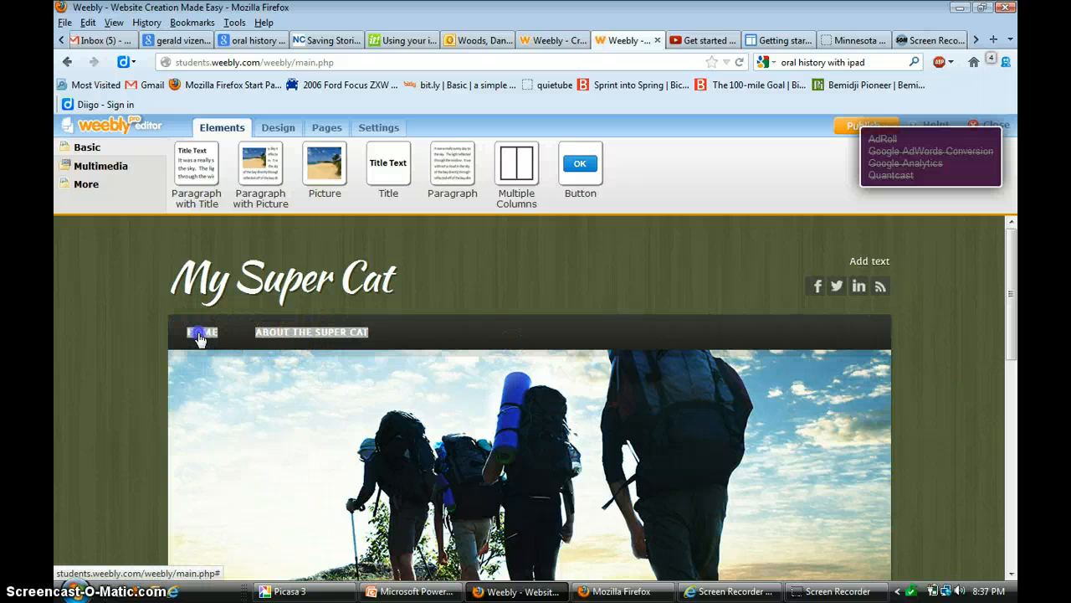
left_click(287, 332)
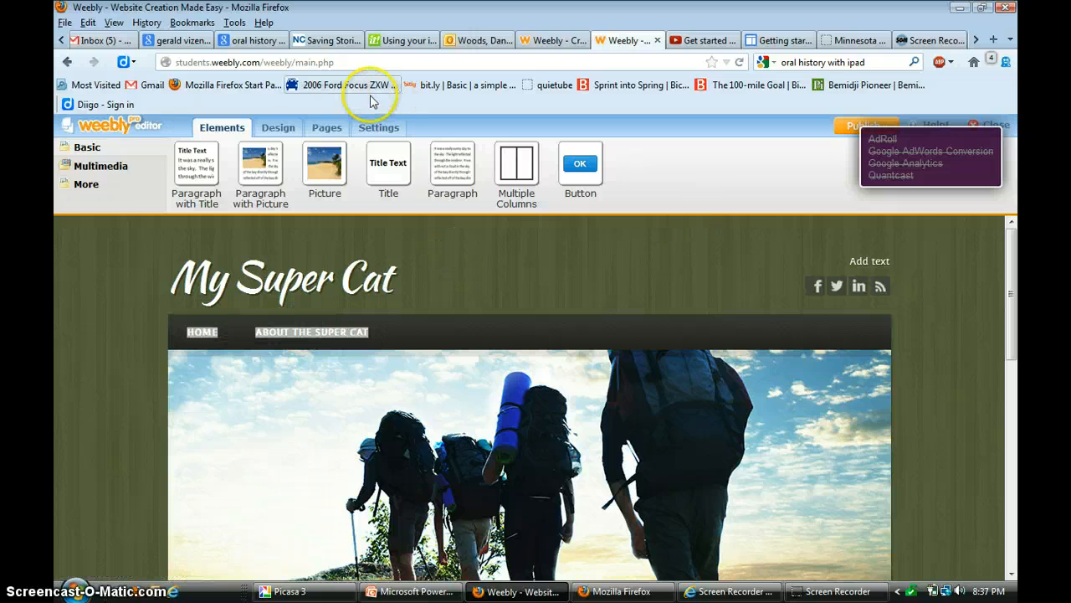
Step: Add a new page to the site, name it "Contact the Supercat" and save its settings
left_click(324, 127)
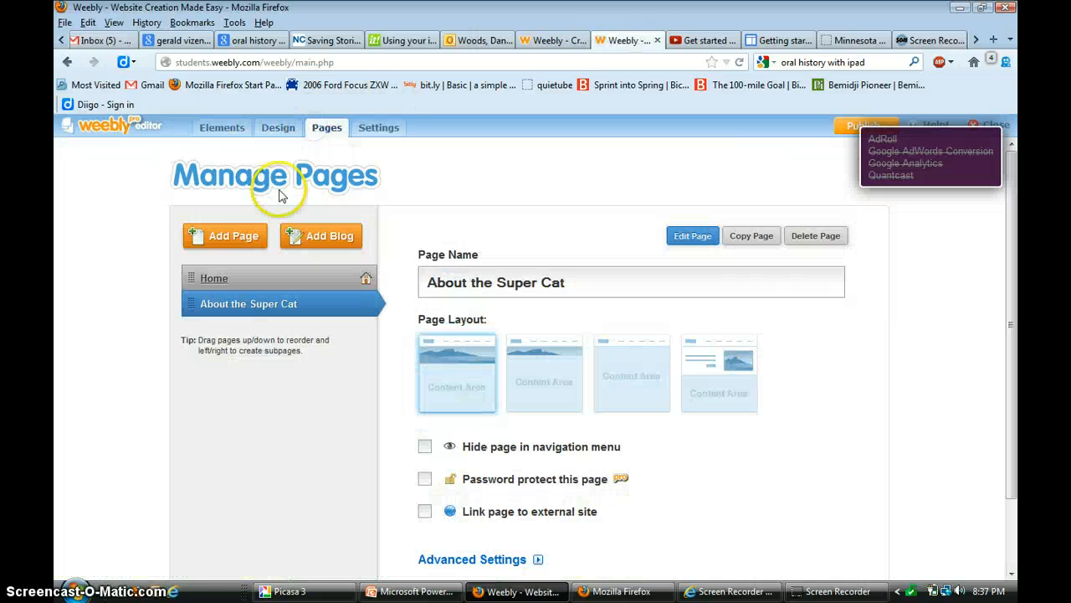
left_click(224, 236)
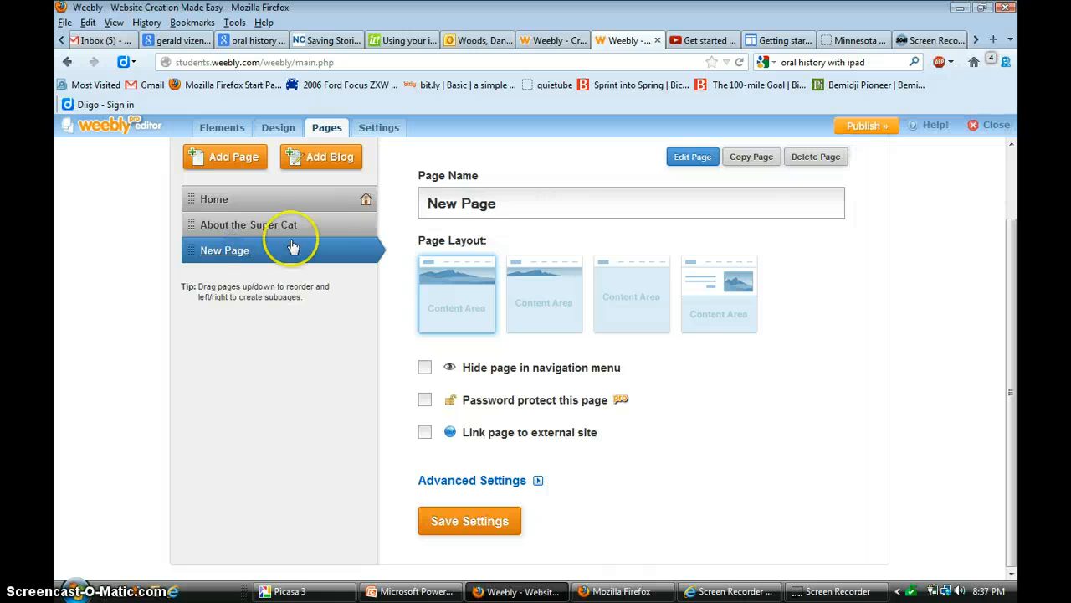
left_click_drag(514, 203, 217, 207)
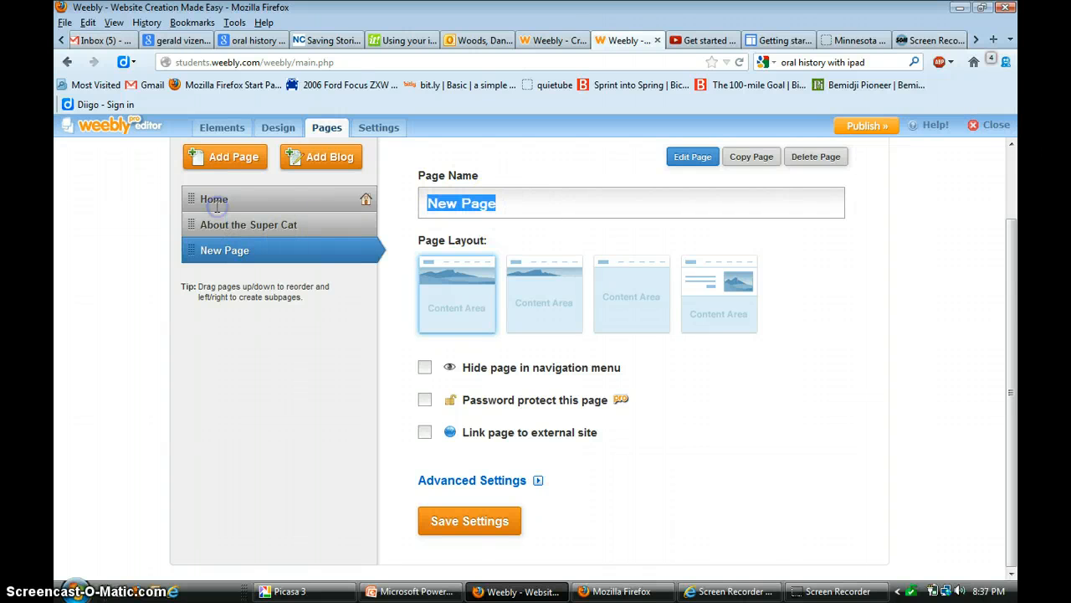
type("Contact th")
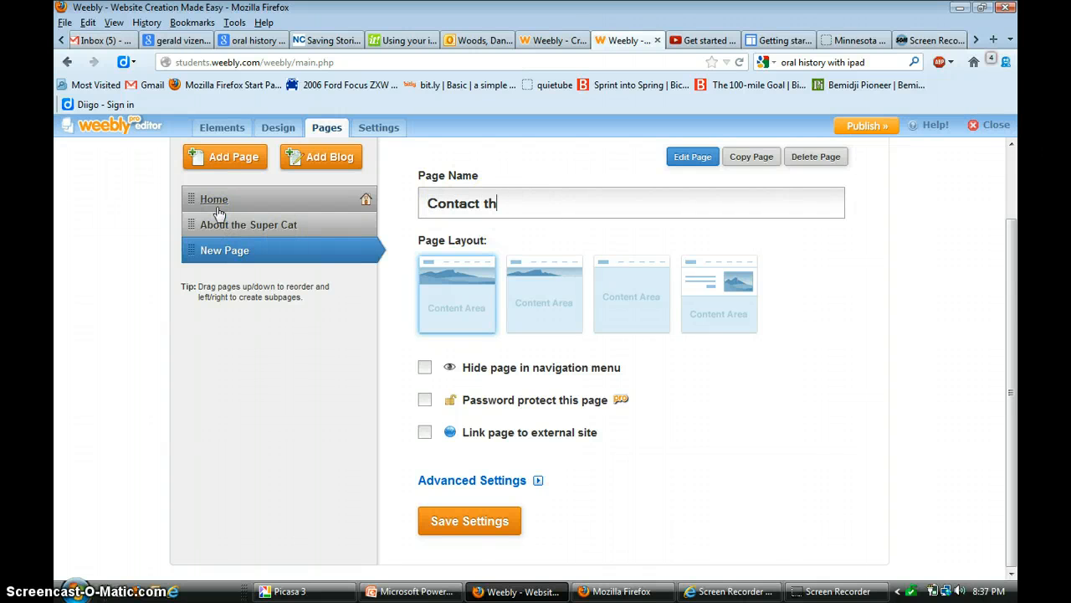
type("e Supercat")
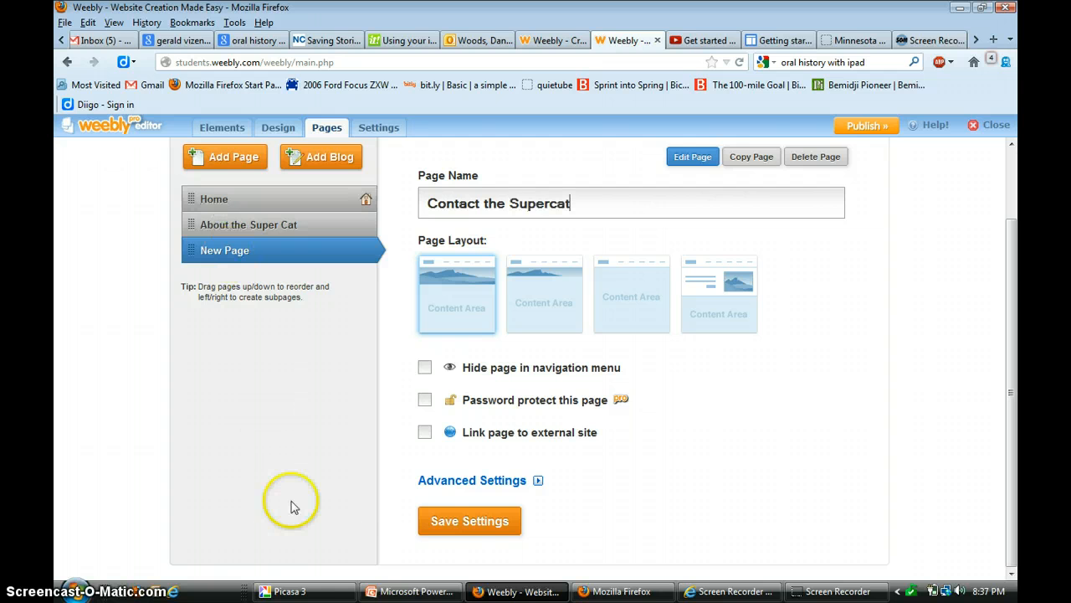
left_click(461, 524)
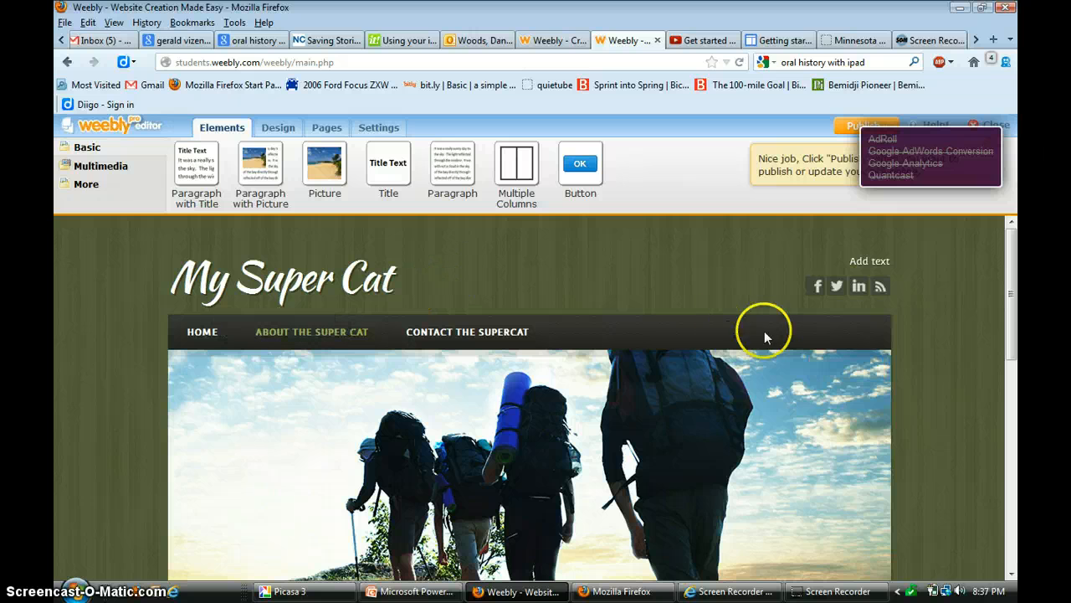
Step: Look over the empty content area of the "About the Super Cat" page and the multimedia elements on offer
scroll(1014, 276, "down", 4)
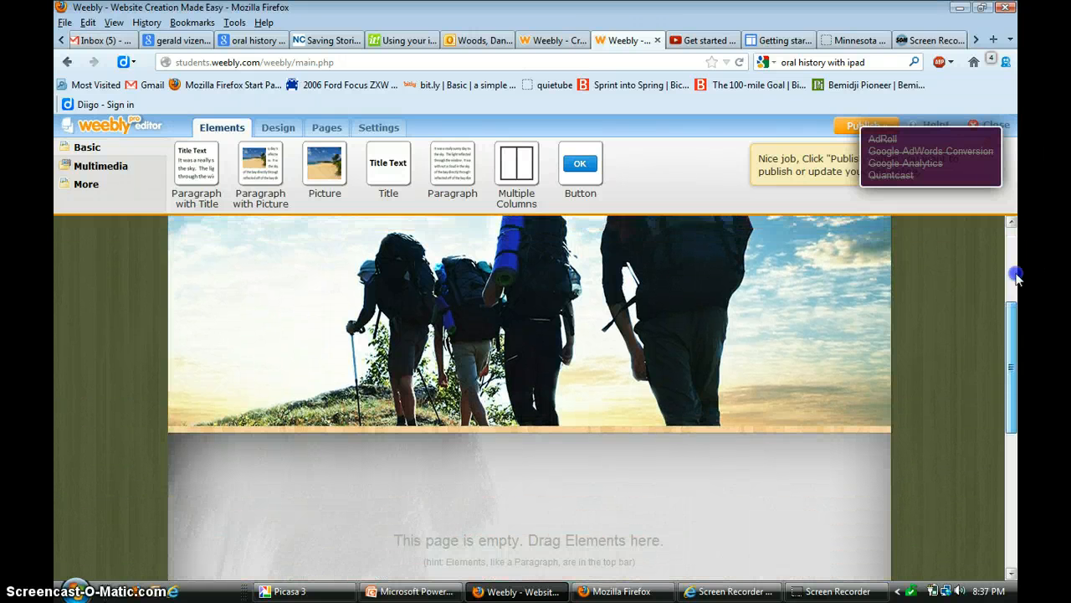
left_click(1014, 276)
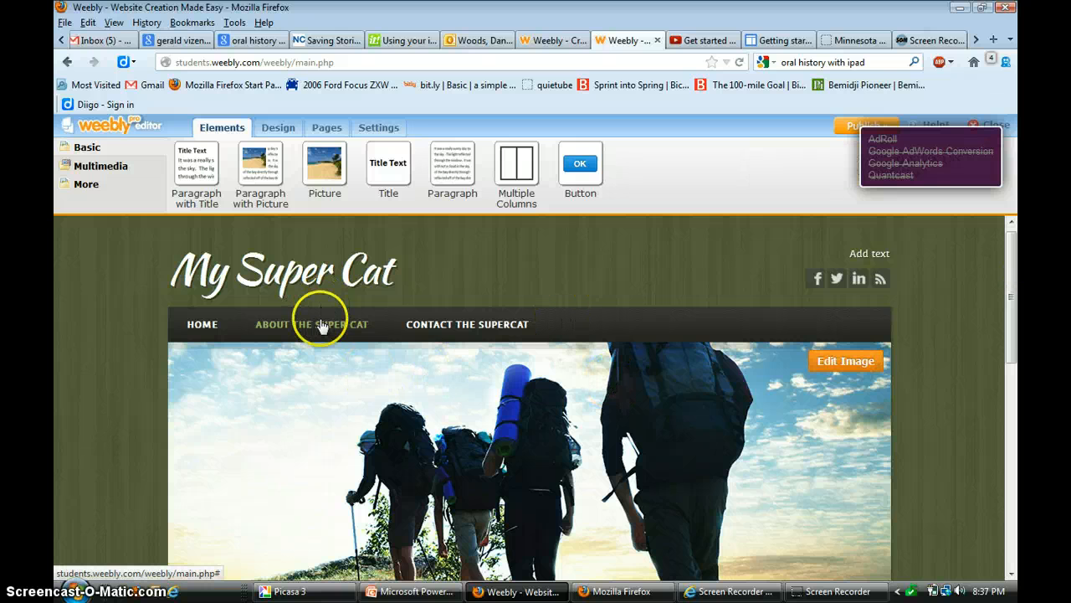
left_click_drag(1016, 330, 1018, 446)
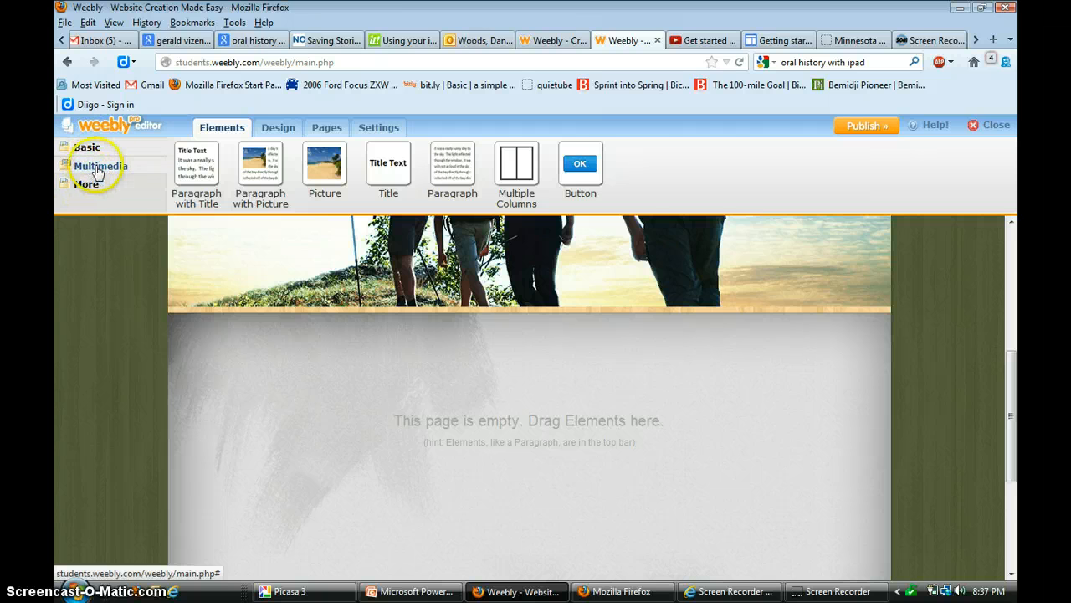
left_click(97, 170)
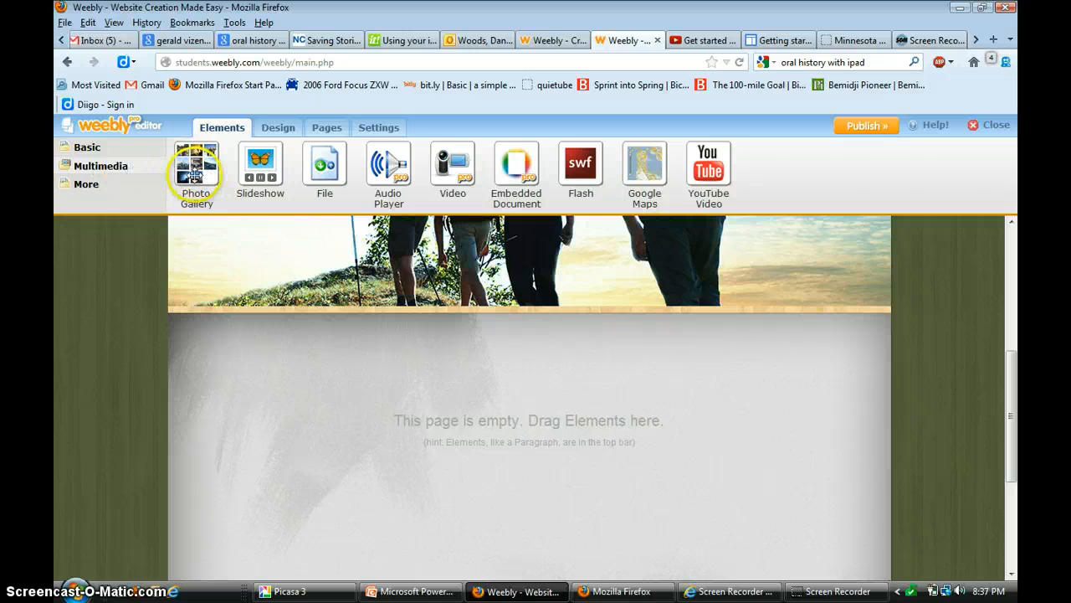
left_click_drag(255, 170, 255, 171)
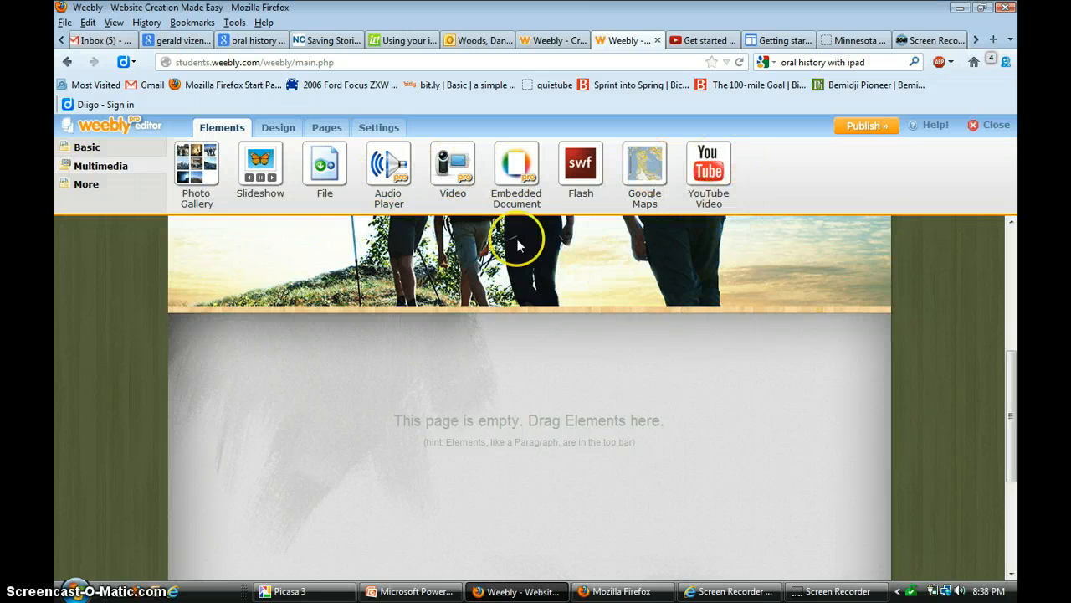
Step: Add a Divider element to the content area below the header image and return to the basic elements
left_click(86, 185)
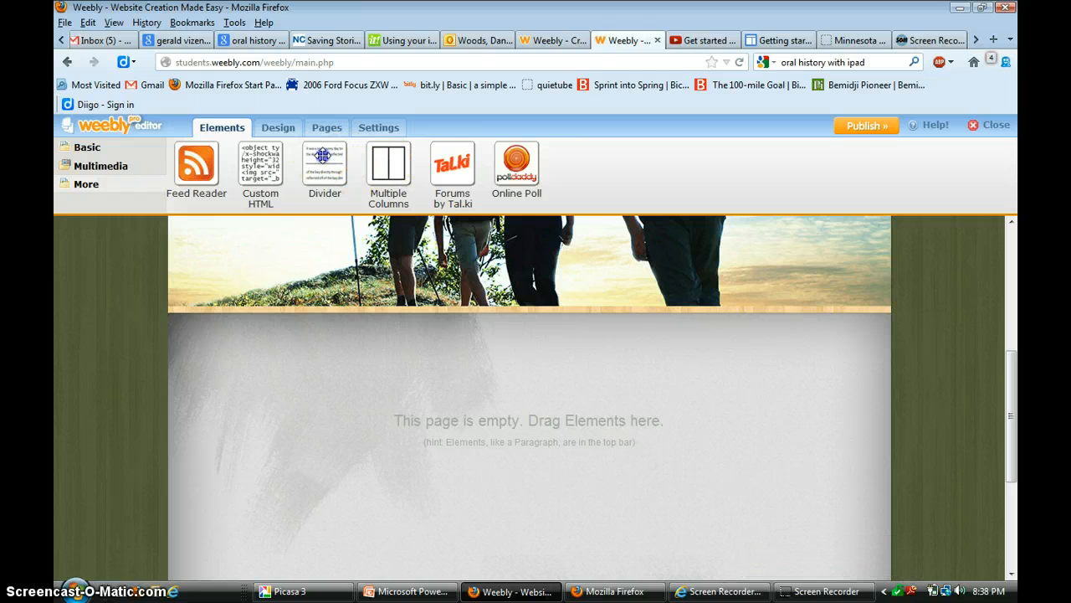
left_click_drag(322, 155, 354, 369)
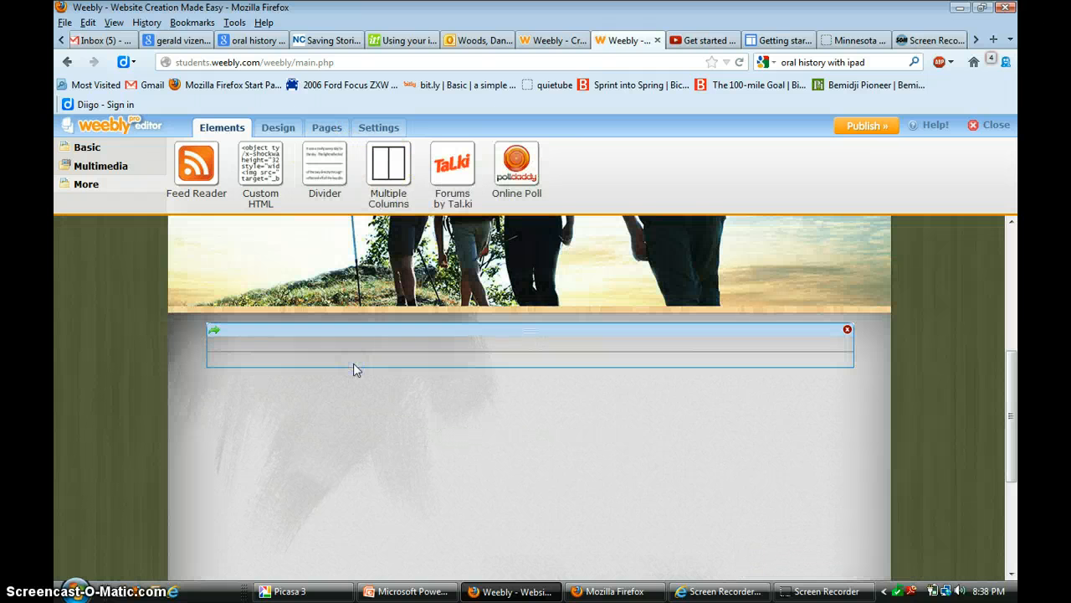
left_click(486, 435)
left_click(175, 147)
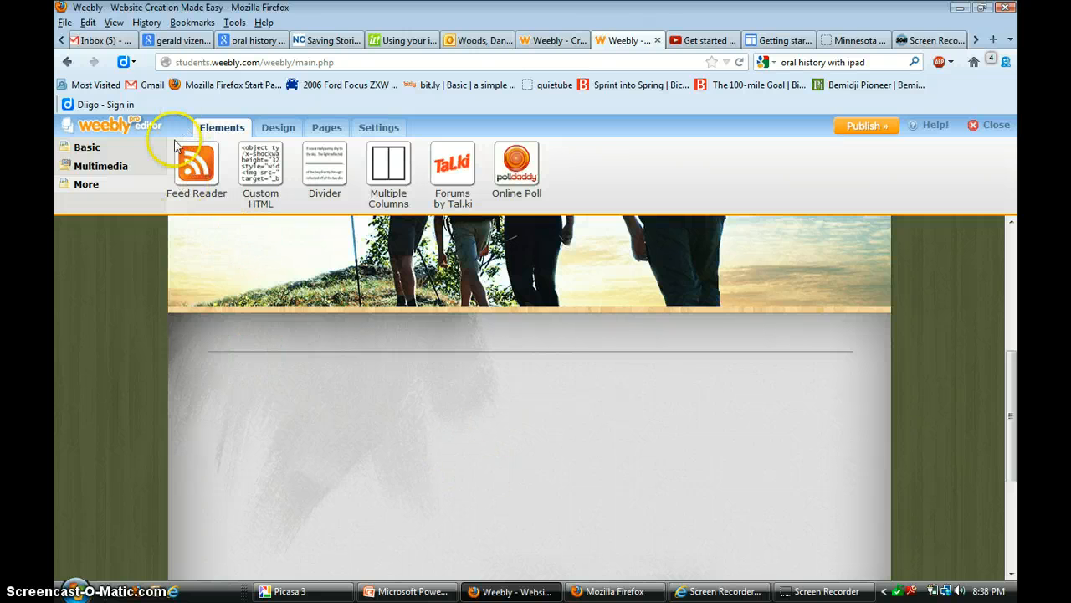
left_click(91, 148)
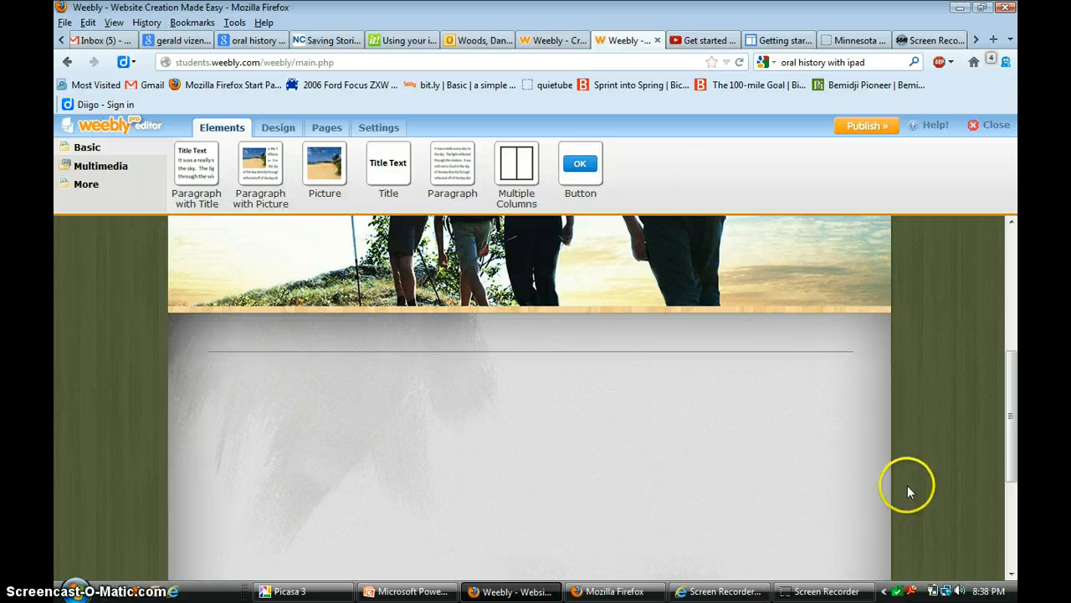
Step: Publish the site under the Weebly subdomain "mysupercat" and open the published website
scroll(929, 472, "up", 5)
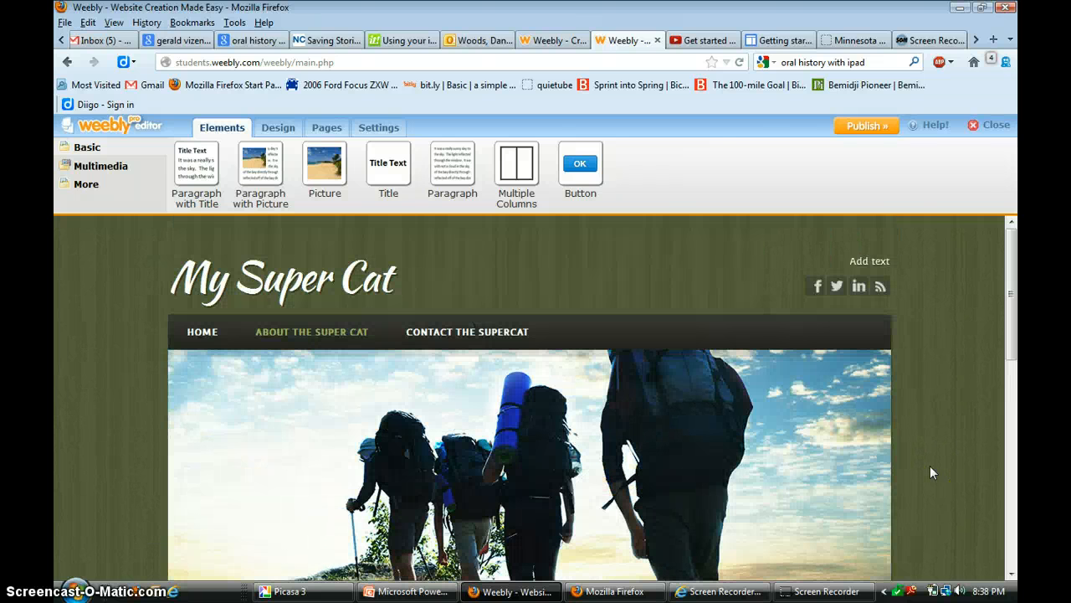
scroll(929, 473, "down", 1)
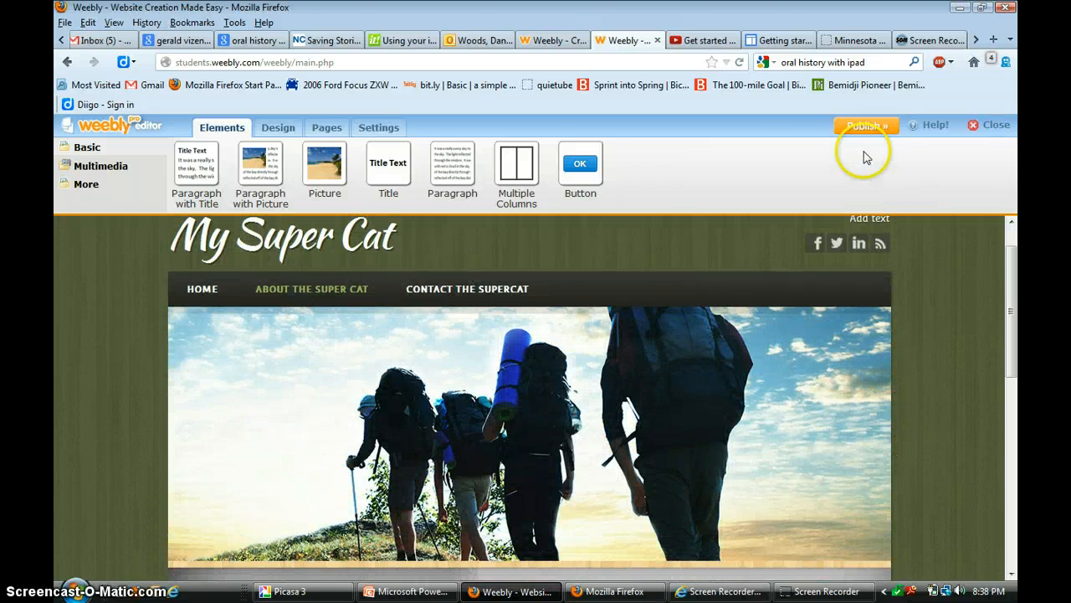
left_click(869, 129)
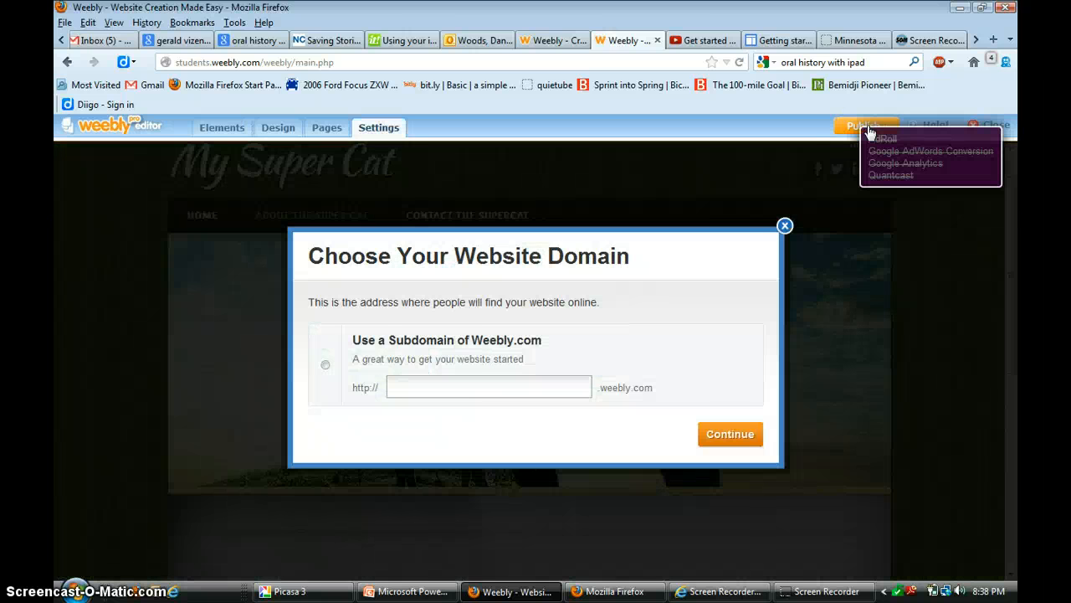
left_click(486, 392)
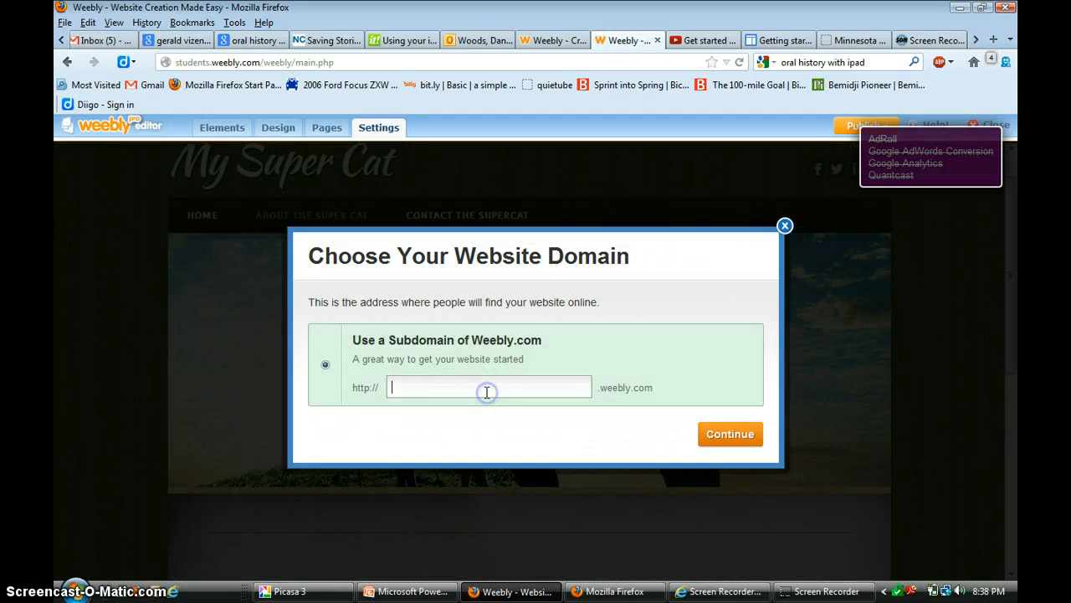
type("mysupercata")
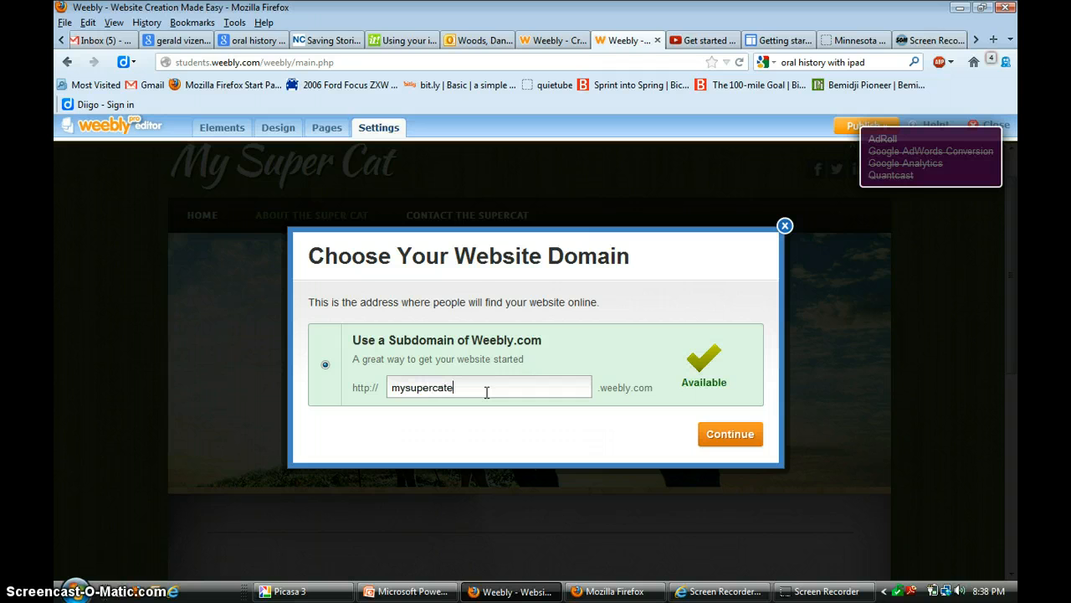
key("BackSpace")
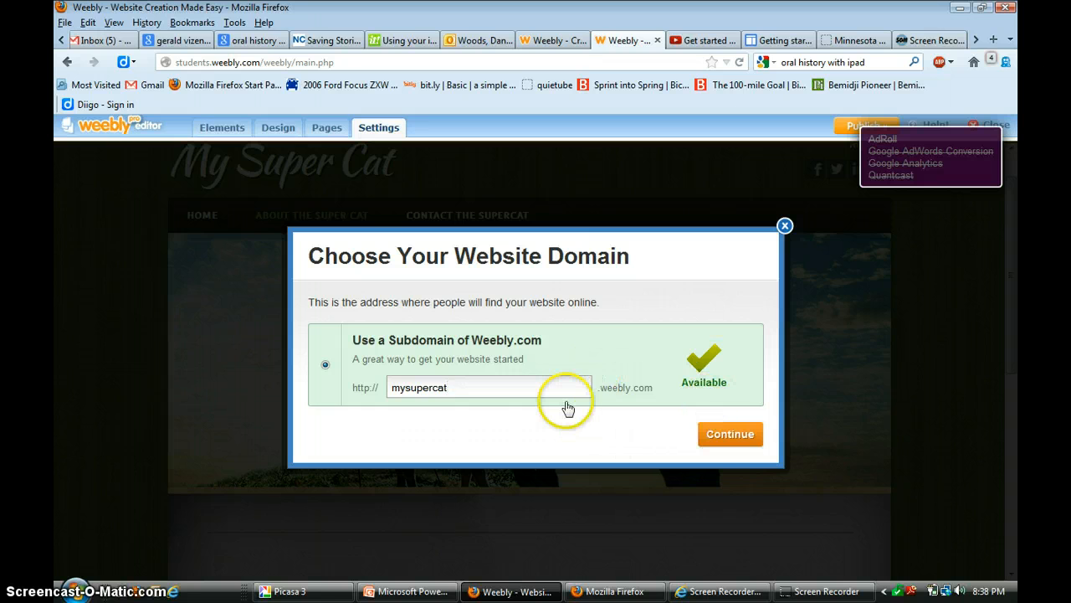
left_click(741, 439)
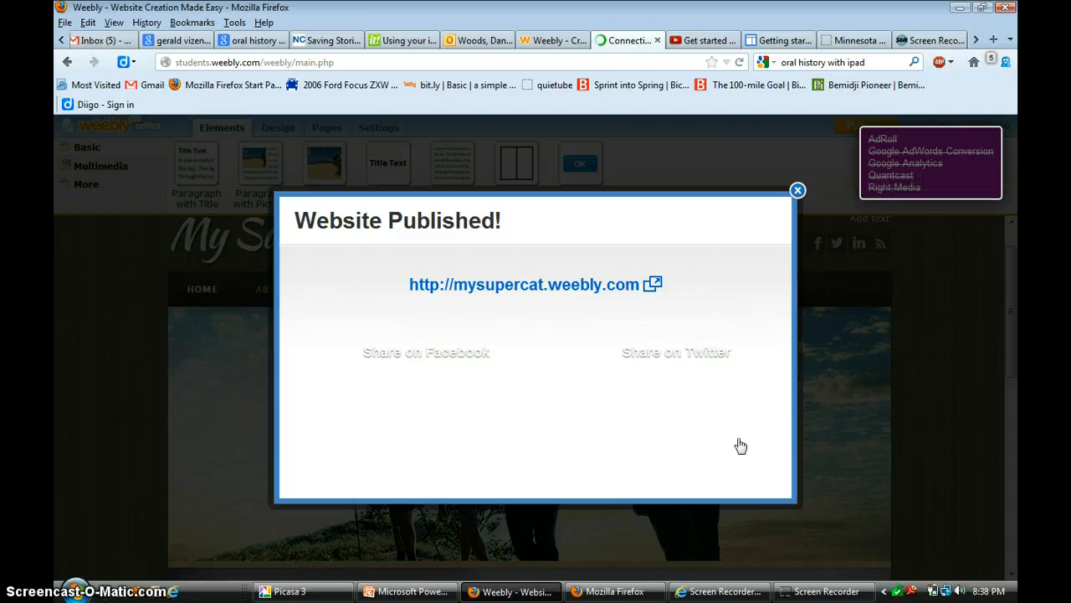
left_click(587, 295)
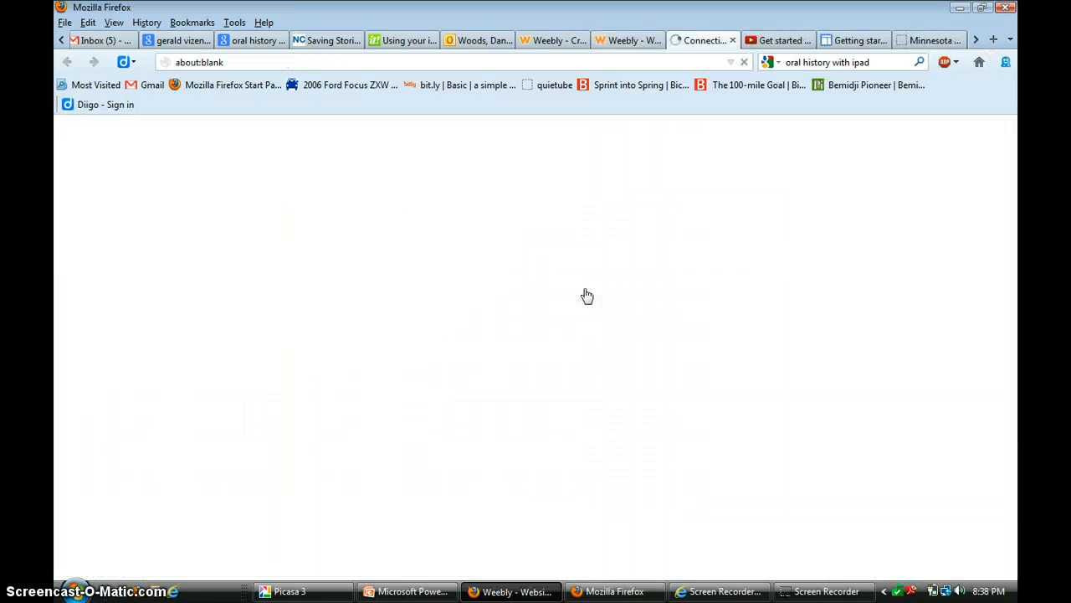